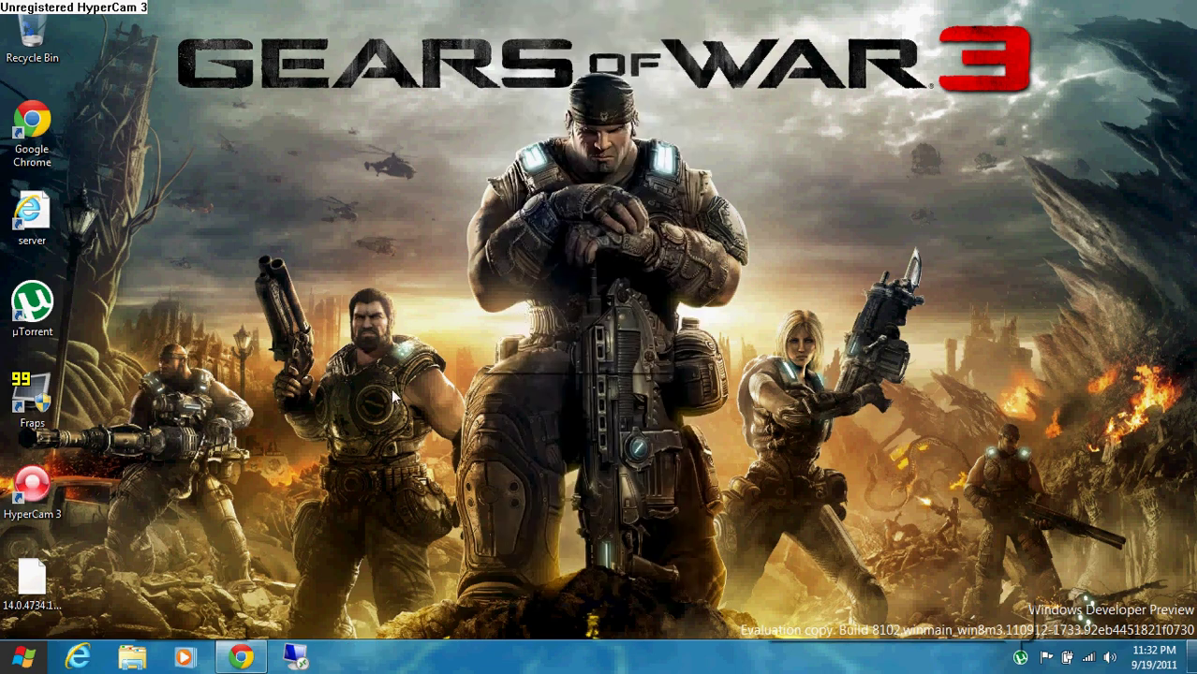
- Open the Start screen of tiles from the Start orb on the taskbar
left_click(19, 658)
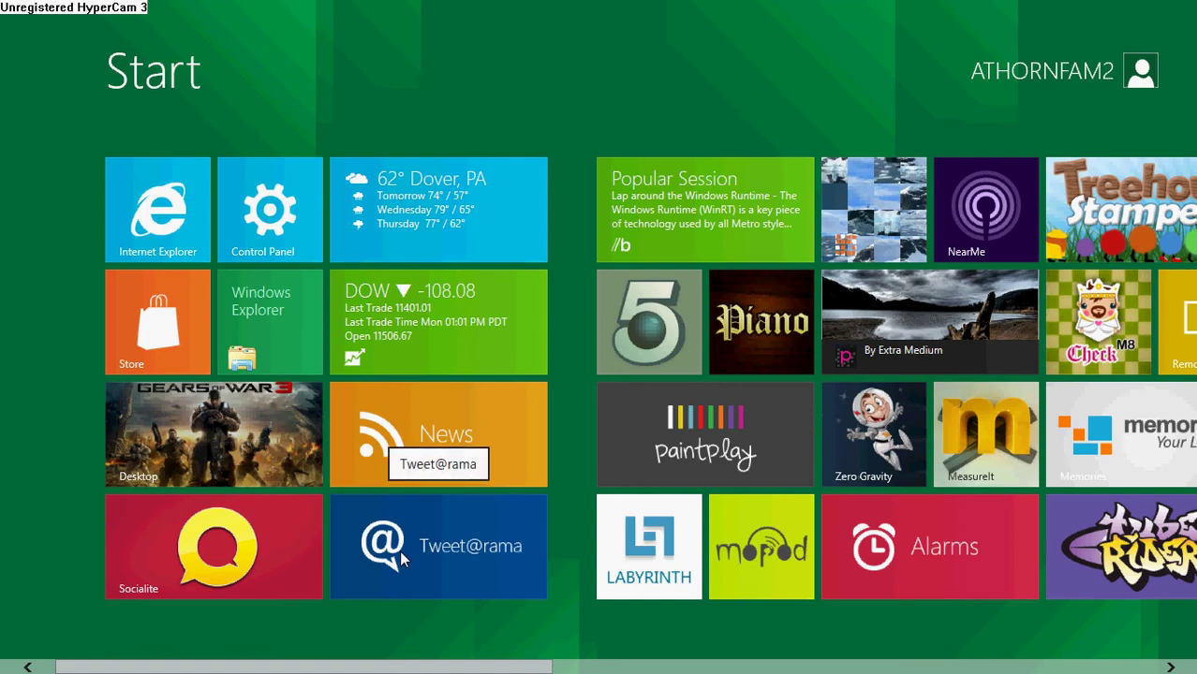
left_click(425, 429)
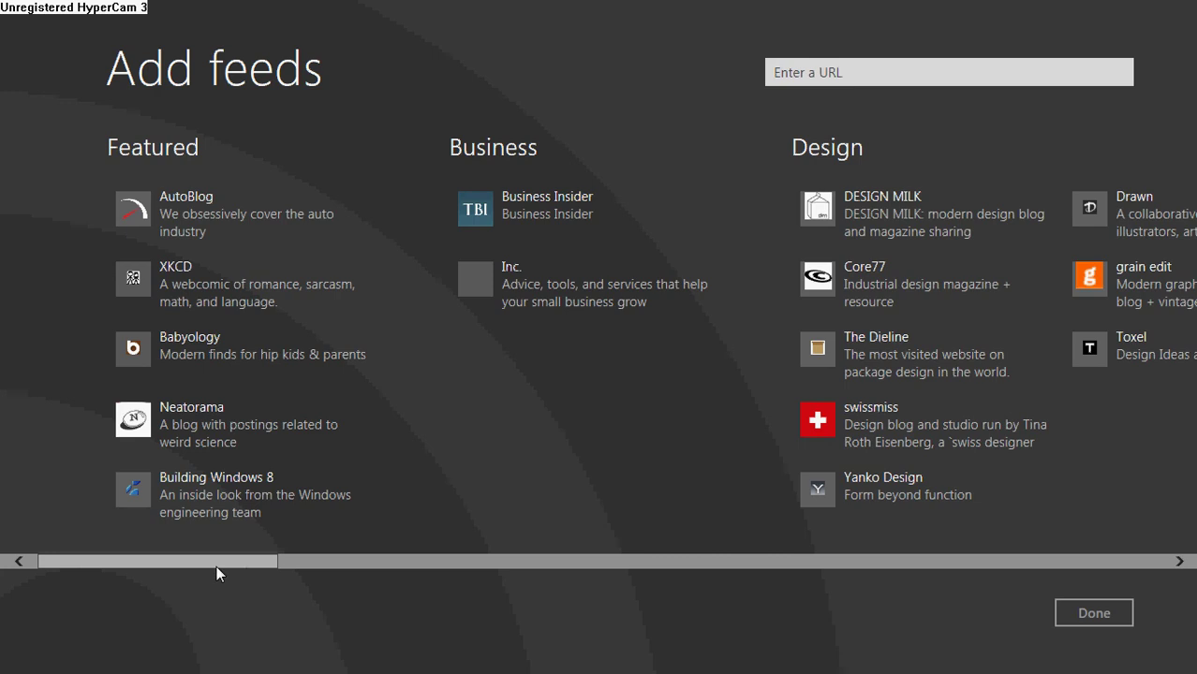
left_click_drag(220, 566, 806, 569)
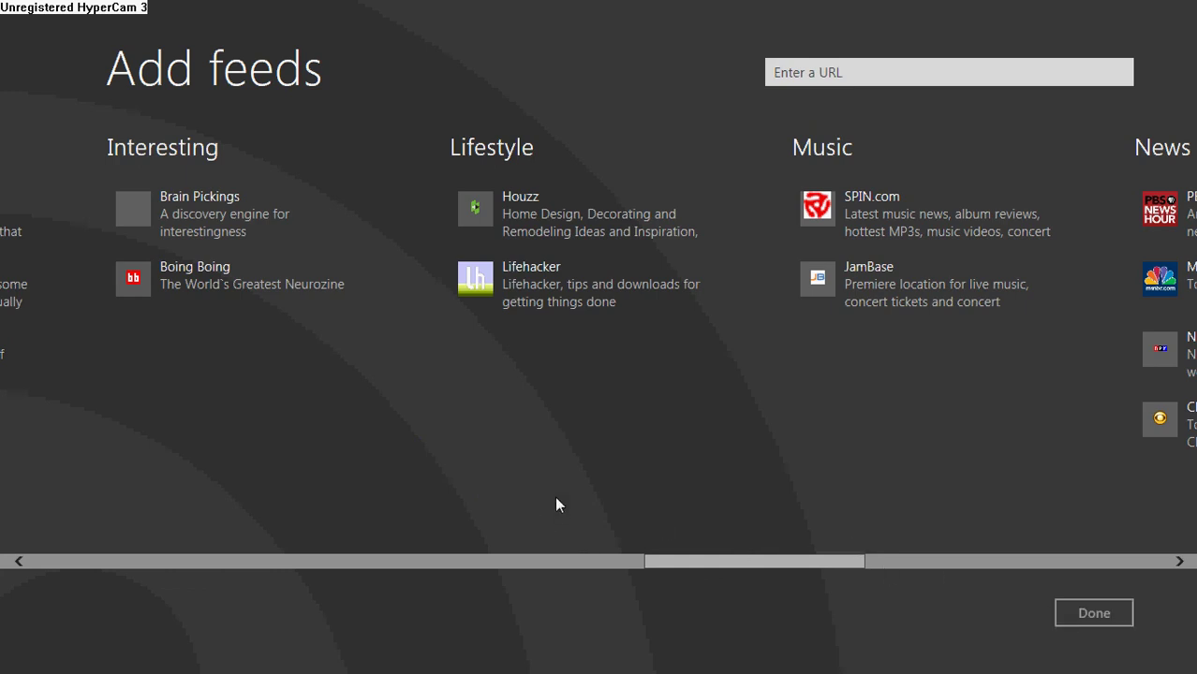
key("super")
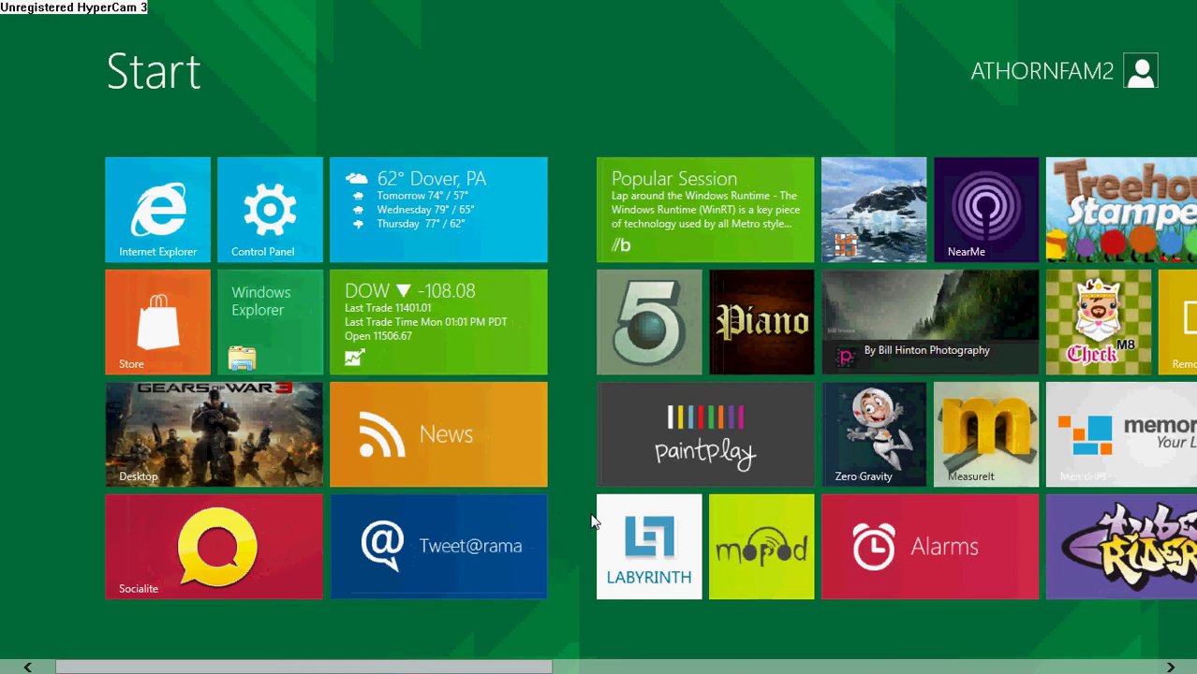
key("super")
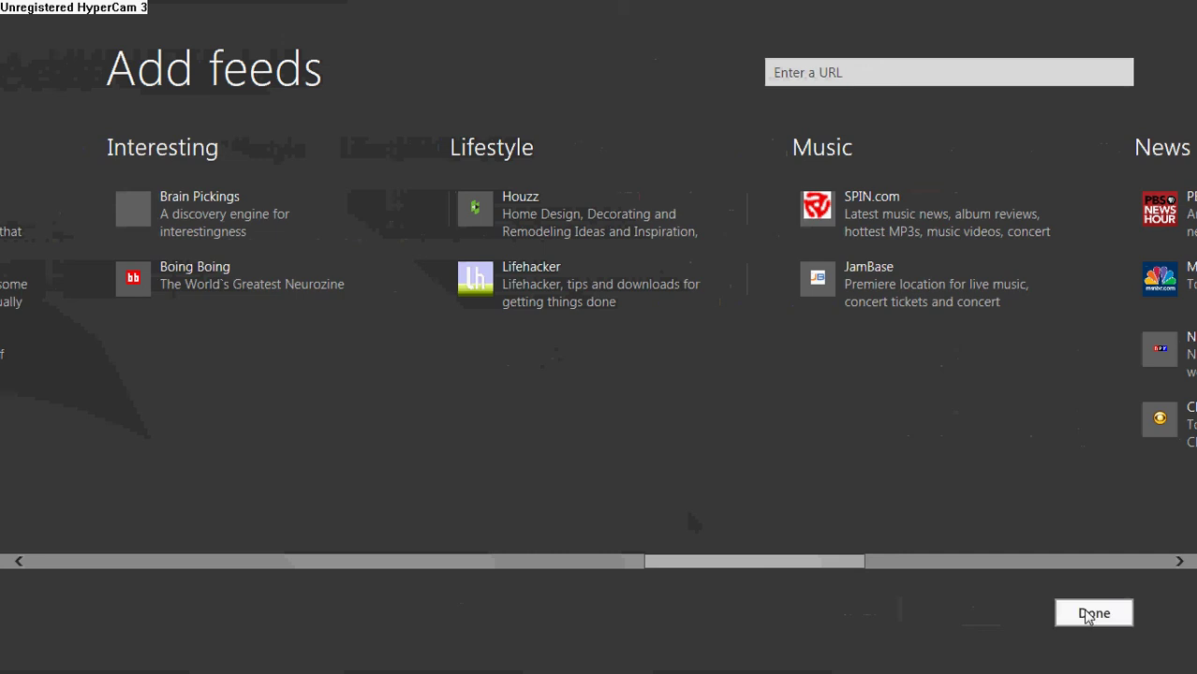
key("super")
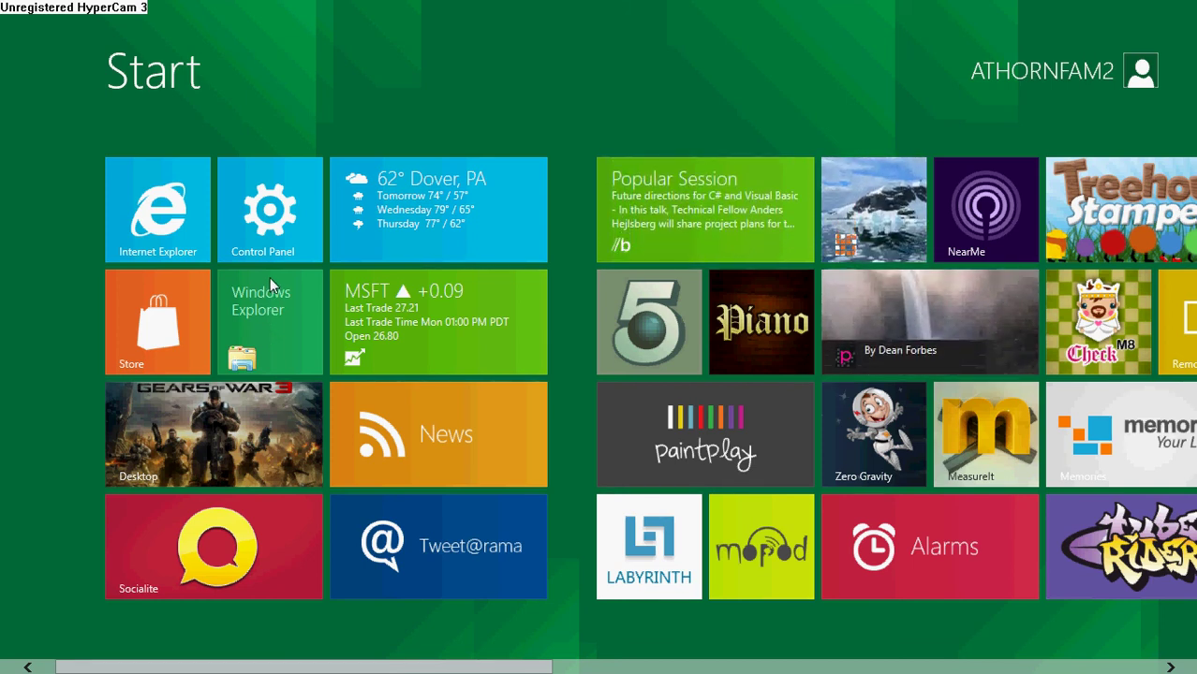
left_click(188, 252)
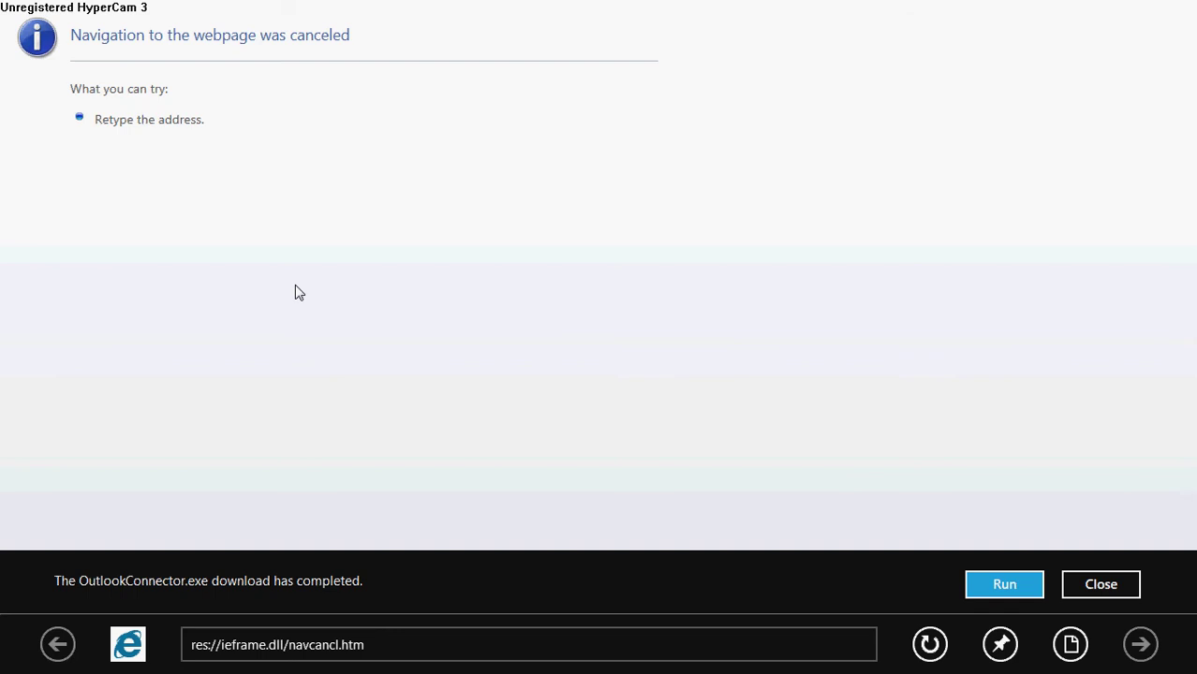
left_click(286, 647)
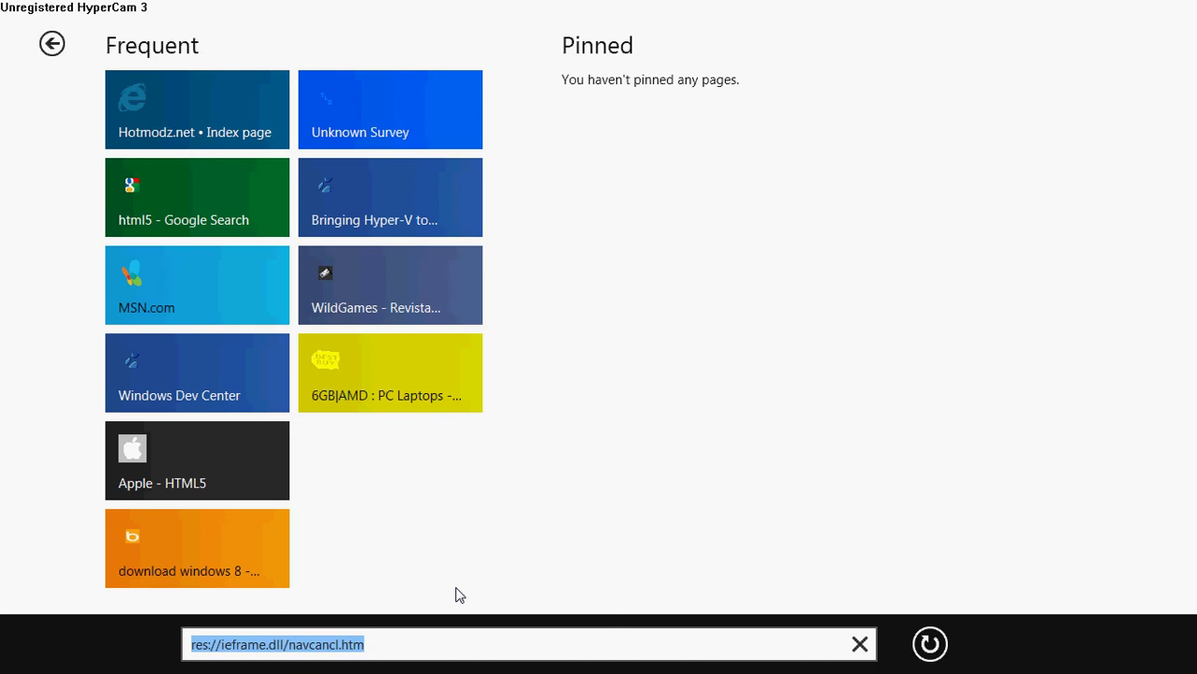
type("www.google.com/")
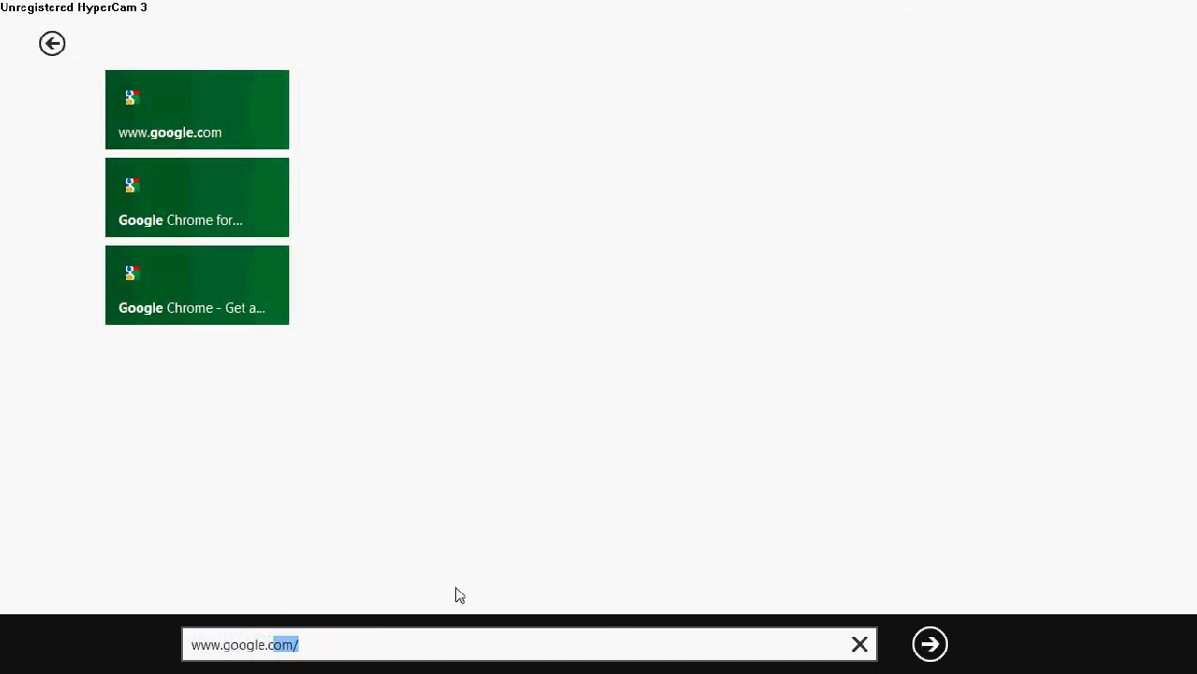
key("Return")
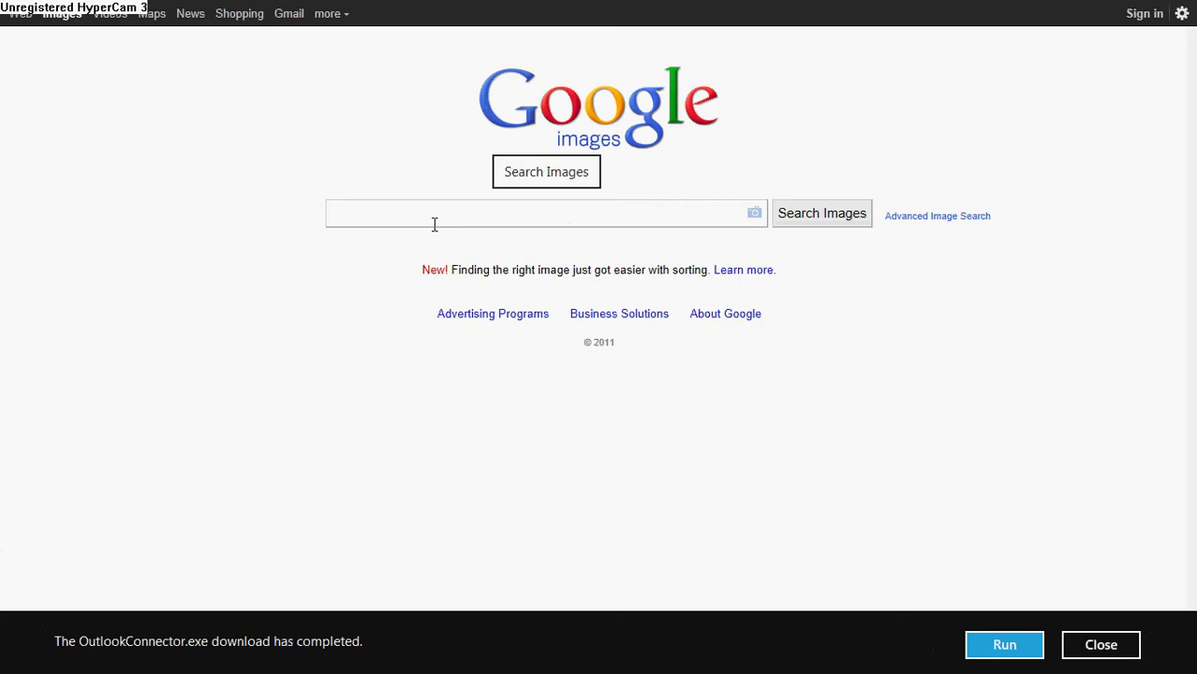
- Search Google Images for 'coca', browse the results, then return to the Start screen
type("coca")
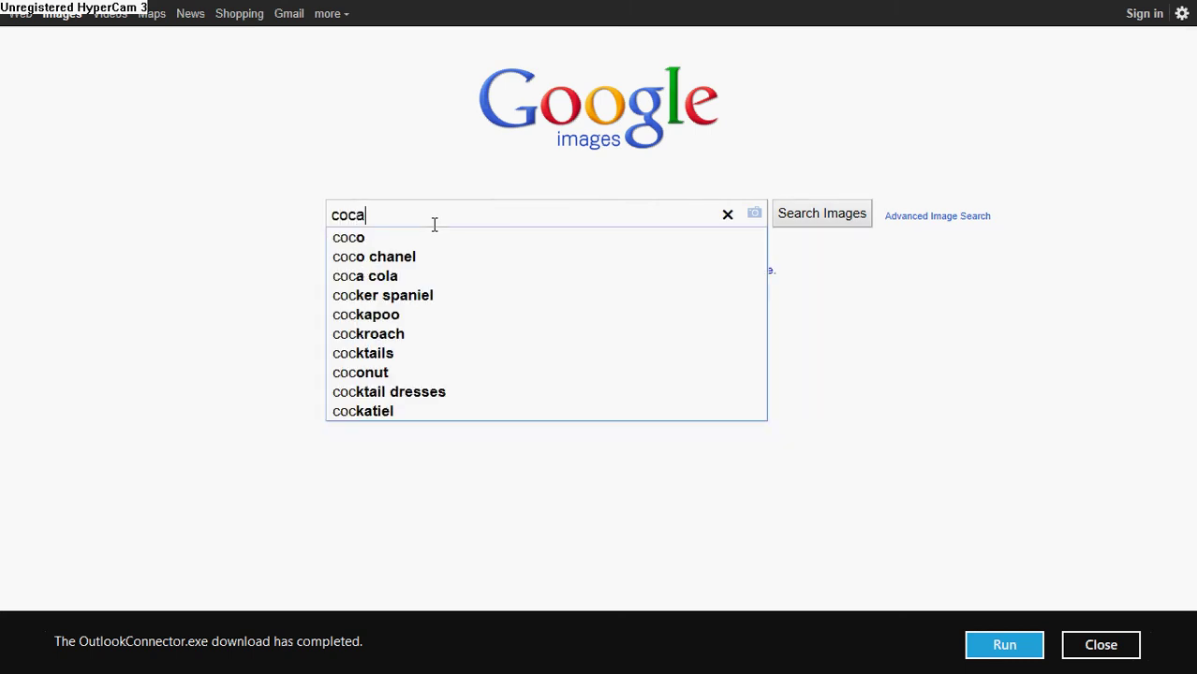
key("Return")
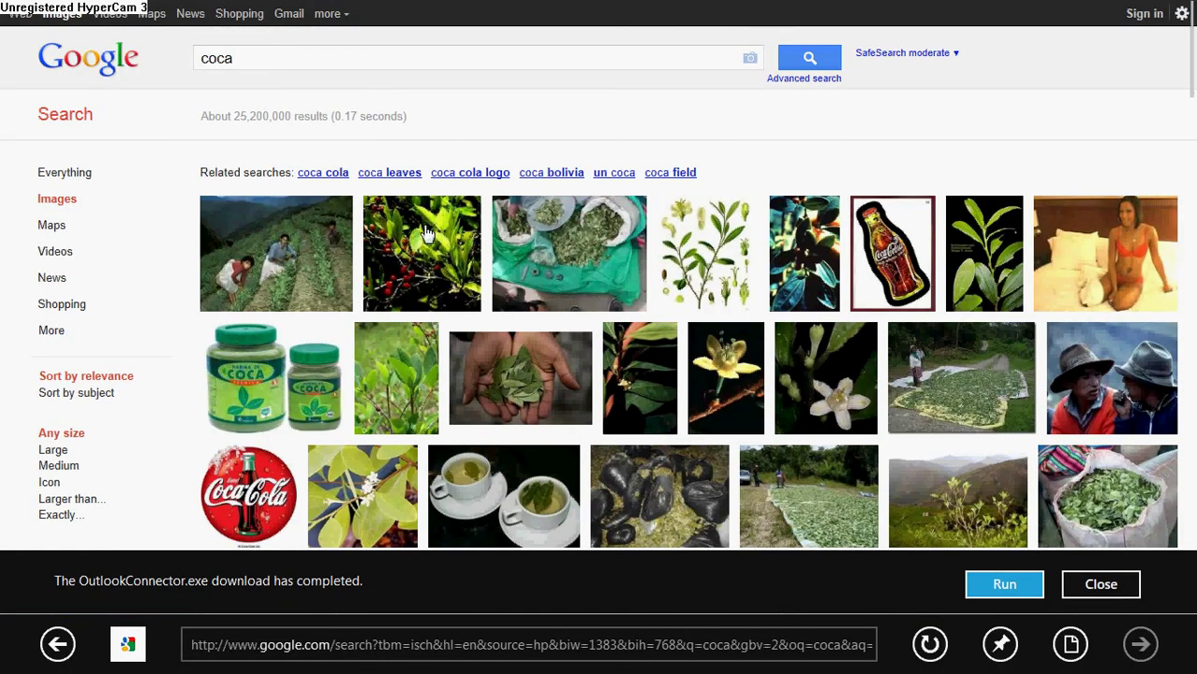
mouse_move(324, 251)
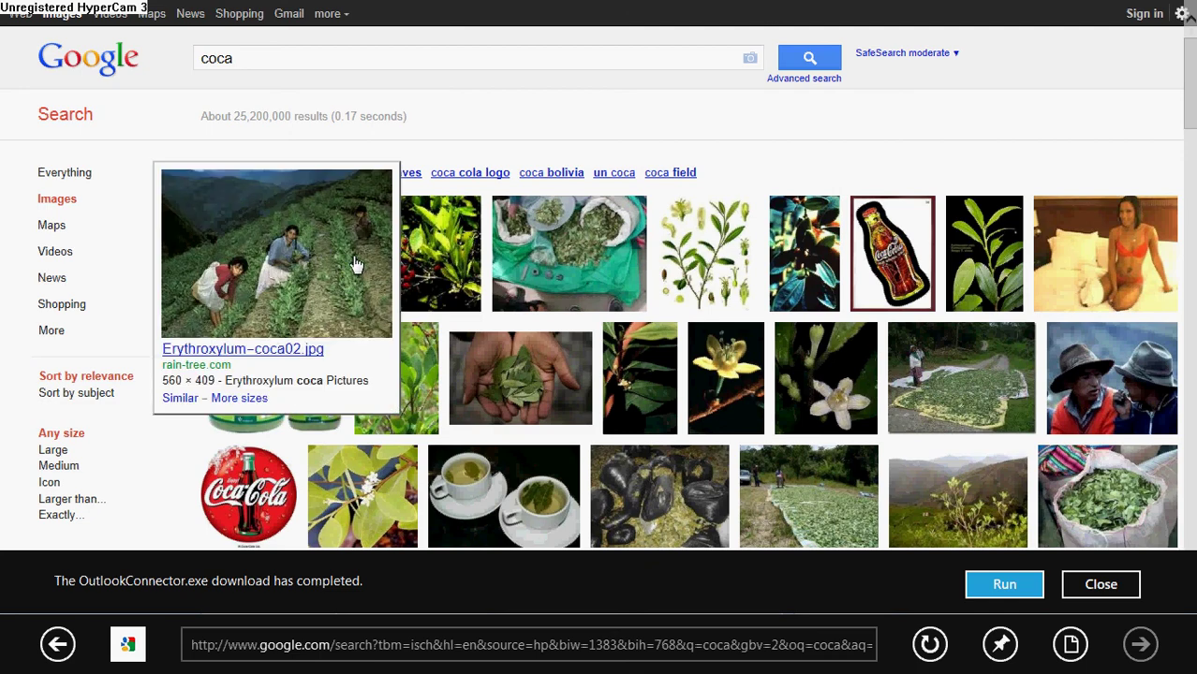
scroll(352, 265, "down", 1)
scroll(352, 262, "down", 2)
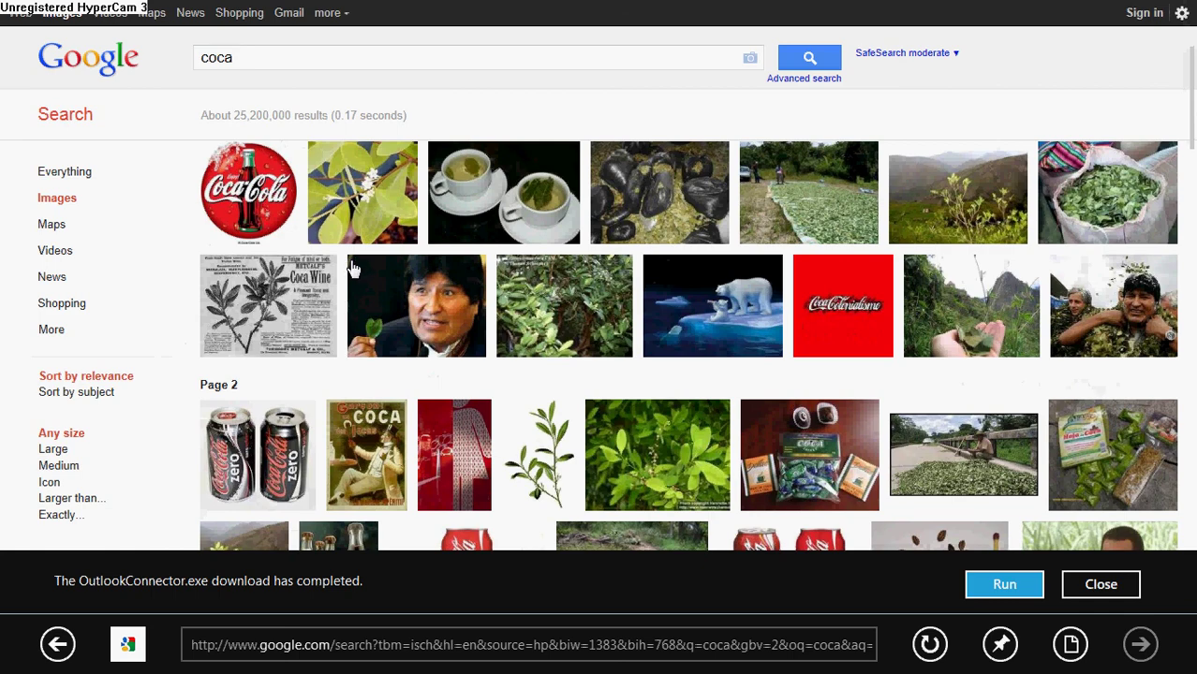
scroll(352, 270, "up", 3)
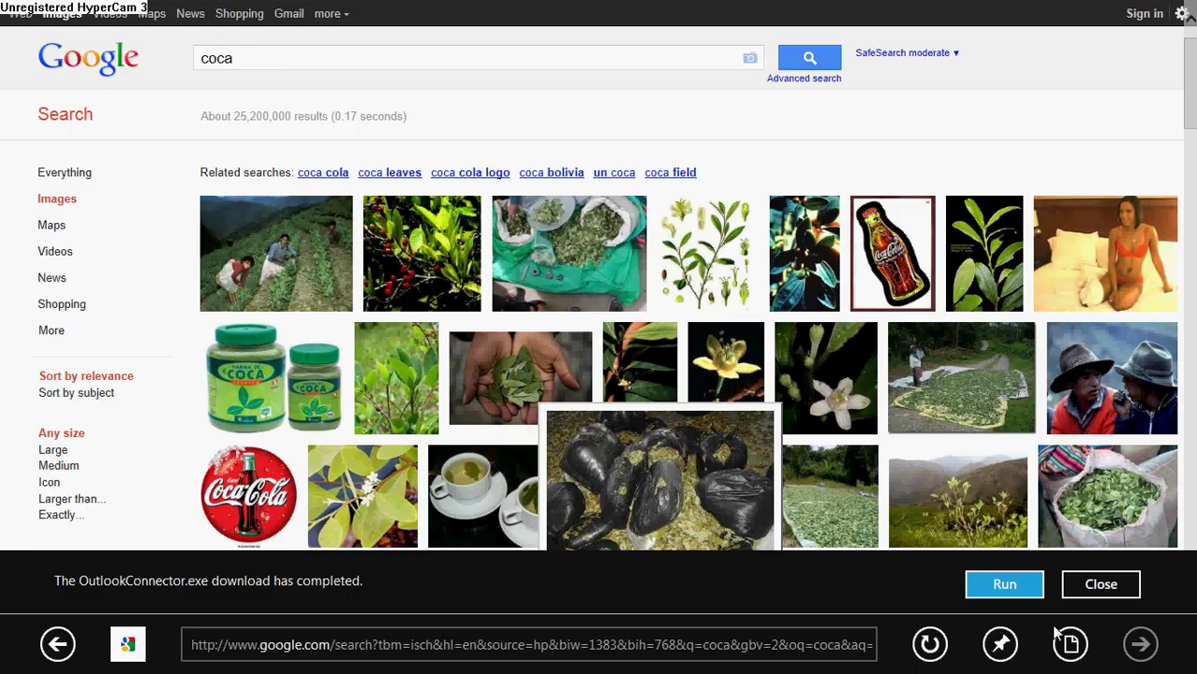
key("super")
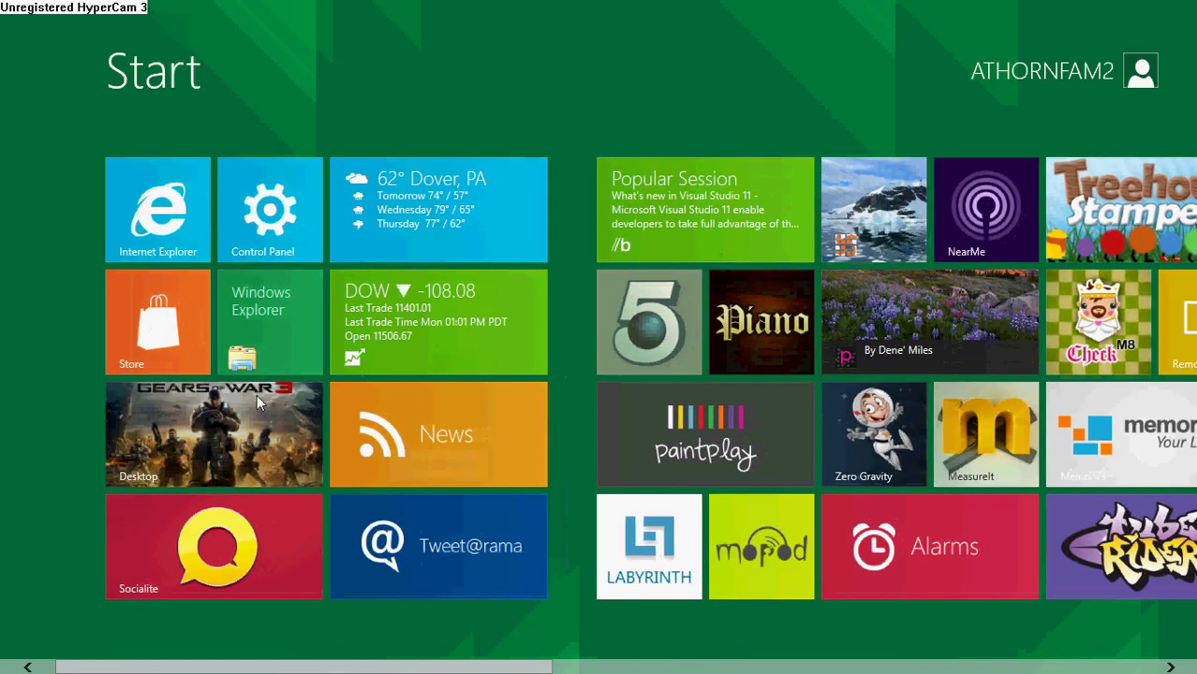
- Launch the Store app, then scroll across the Start screen tiles
left_click(172, 335)
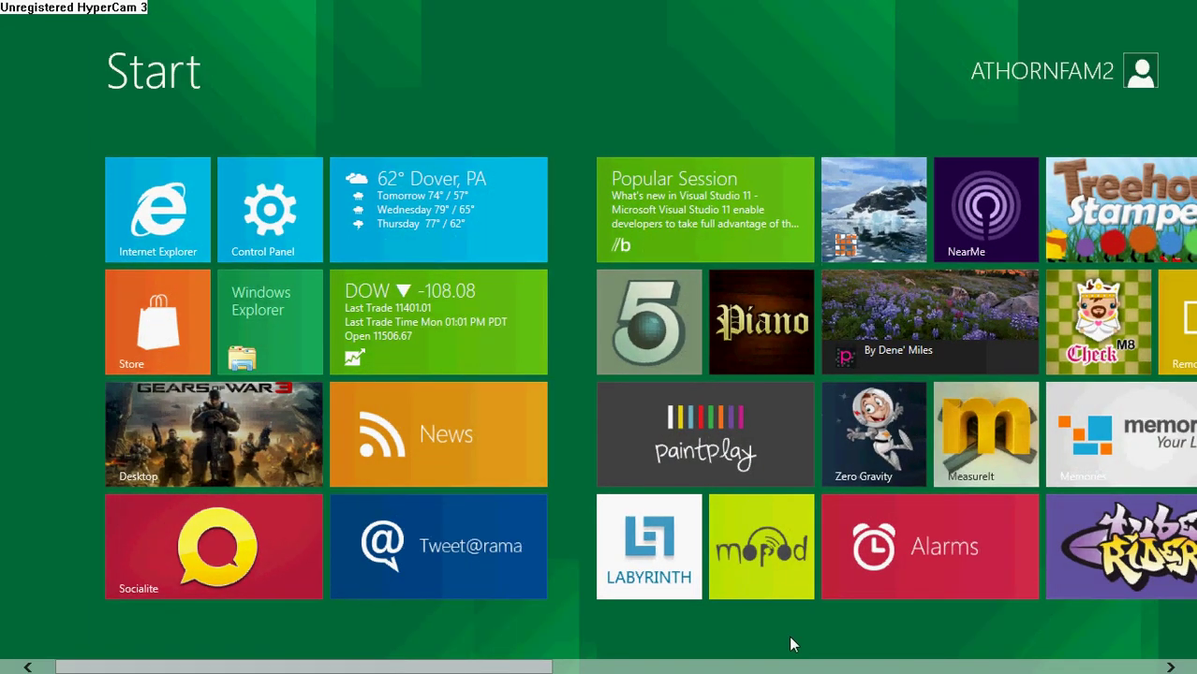
scroll(670, 589, "down", 3)
scroll(670, 589, "down", 3)
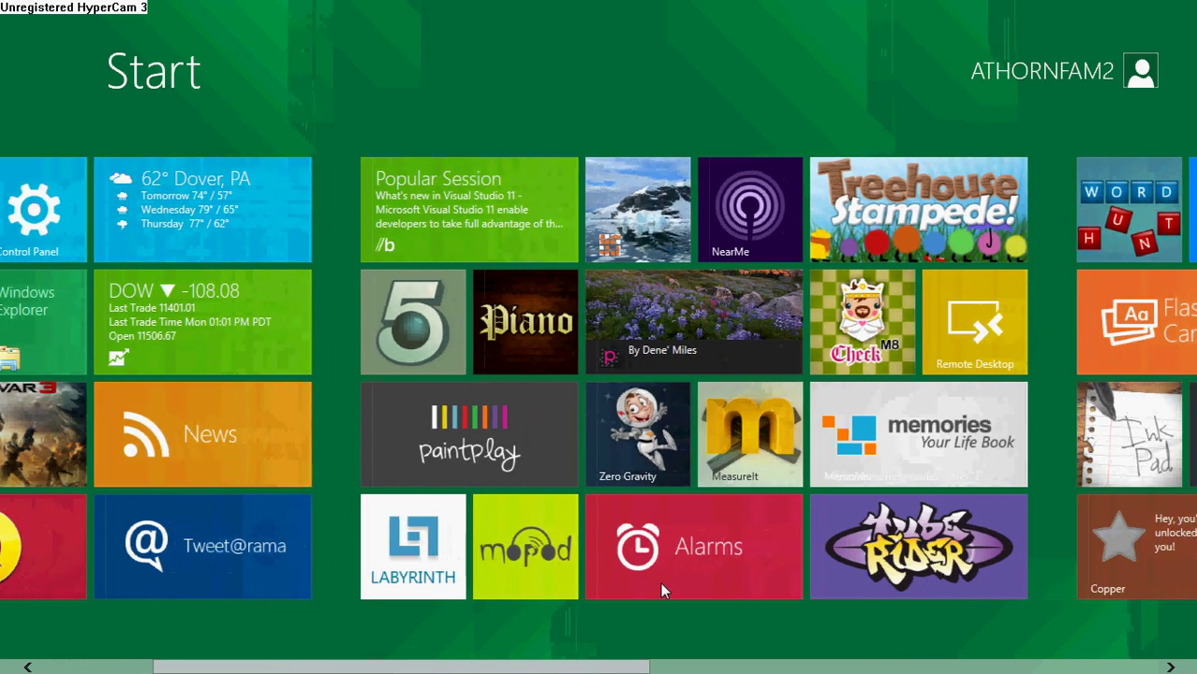
scroll(656, 583, "down", 2)
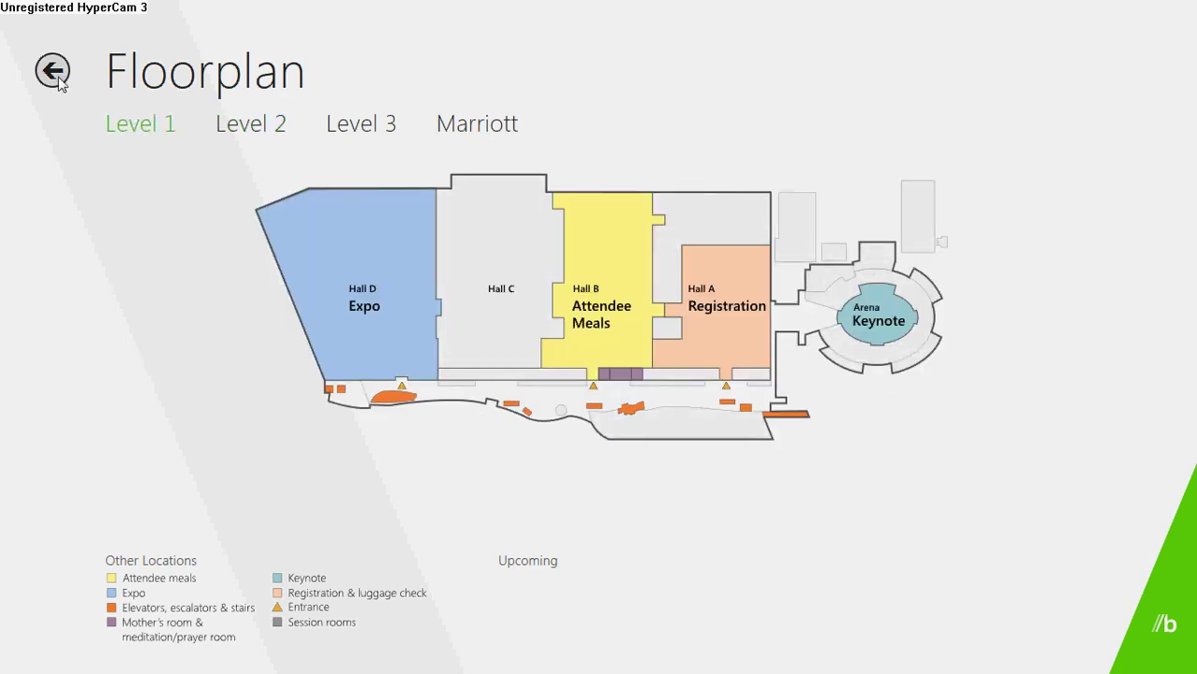
- View the Level 1 floor map in the BUILD app
left_click(53, 73)
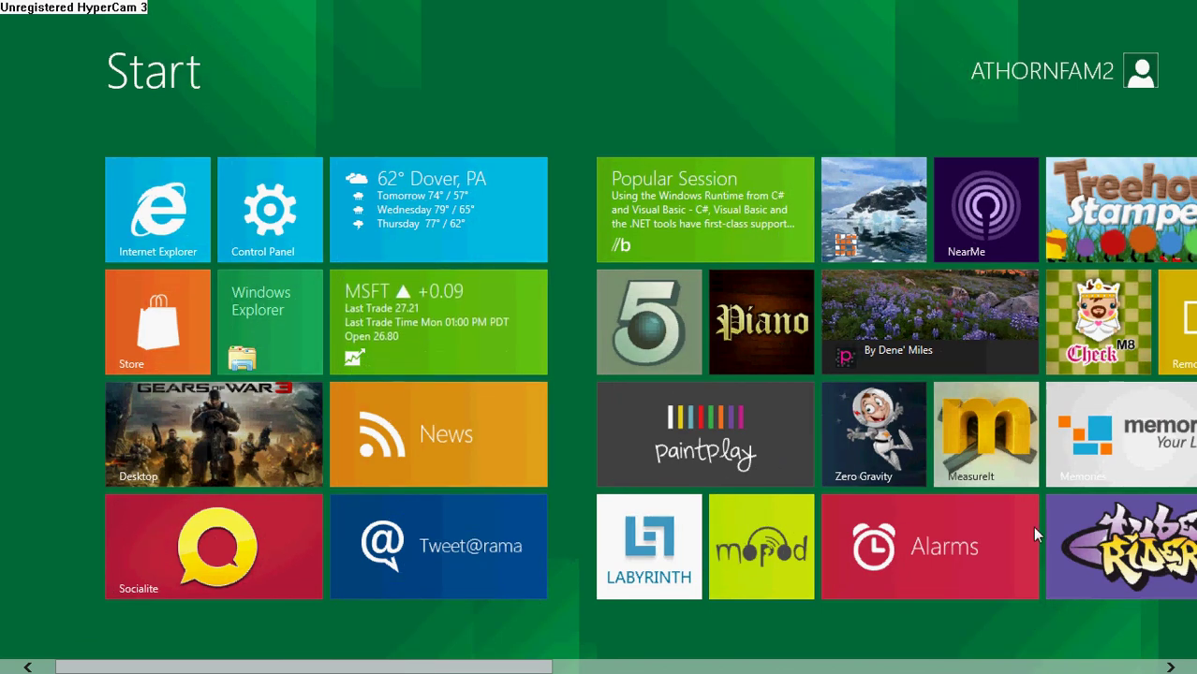
- Launch NearMe, scroll through its activity categories, and drag back to Adventure
scroll(1035, 534, "down", 5)
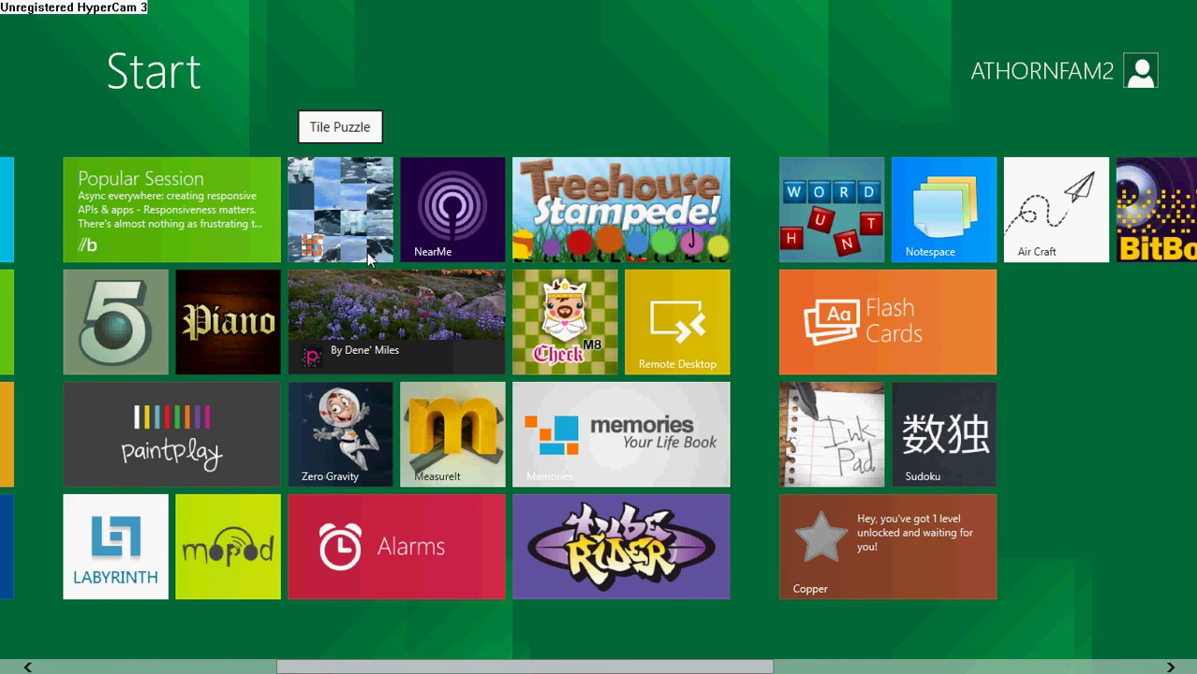
left_click(451, 251)
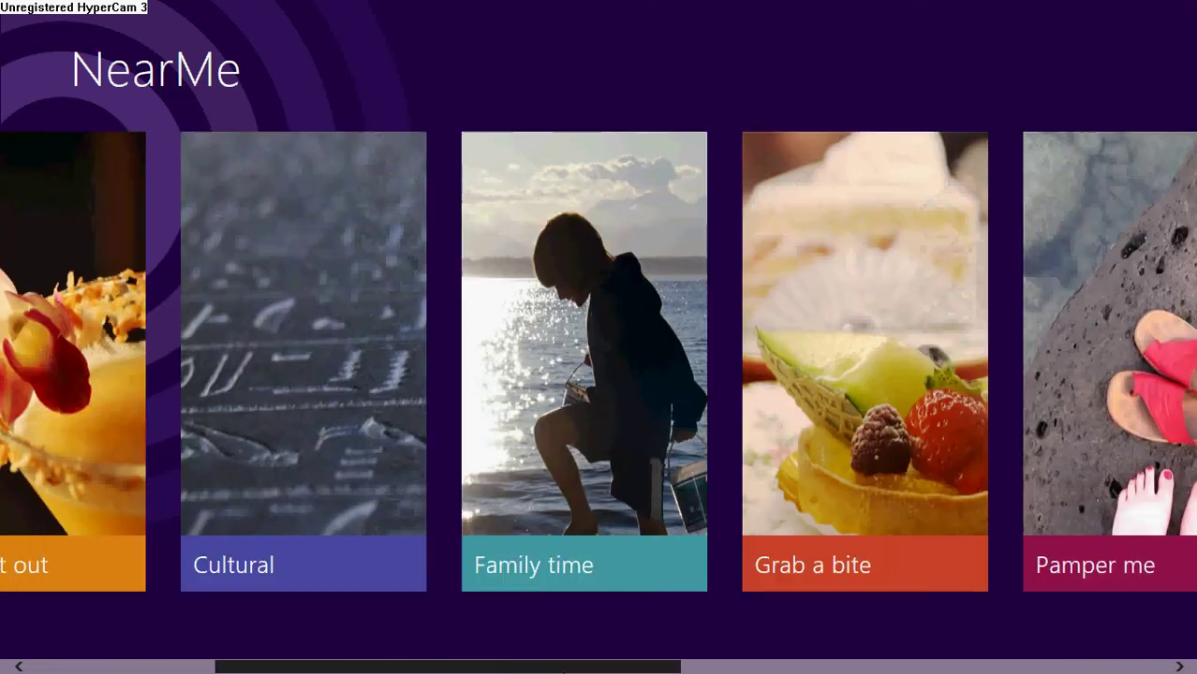
scroll(598, 361, "down", 5)
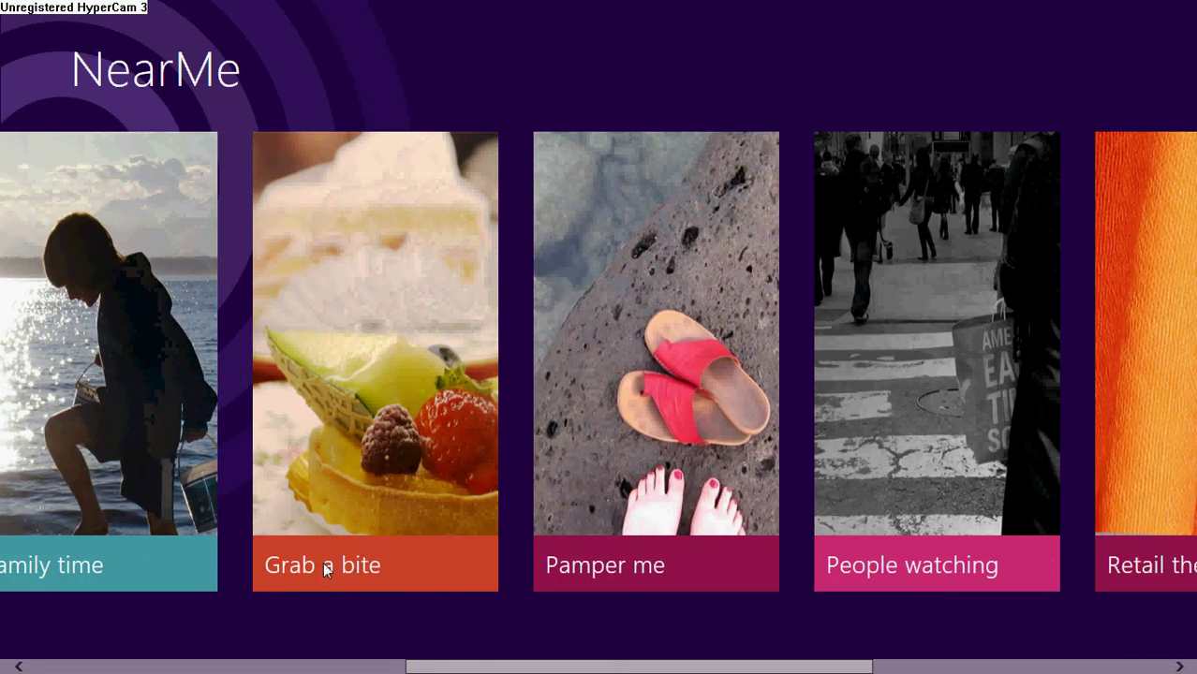
scroll(575, 553, "down", 1)
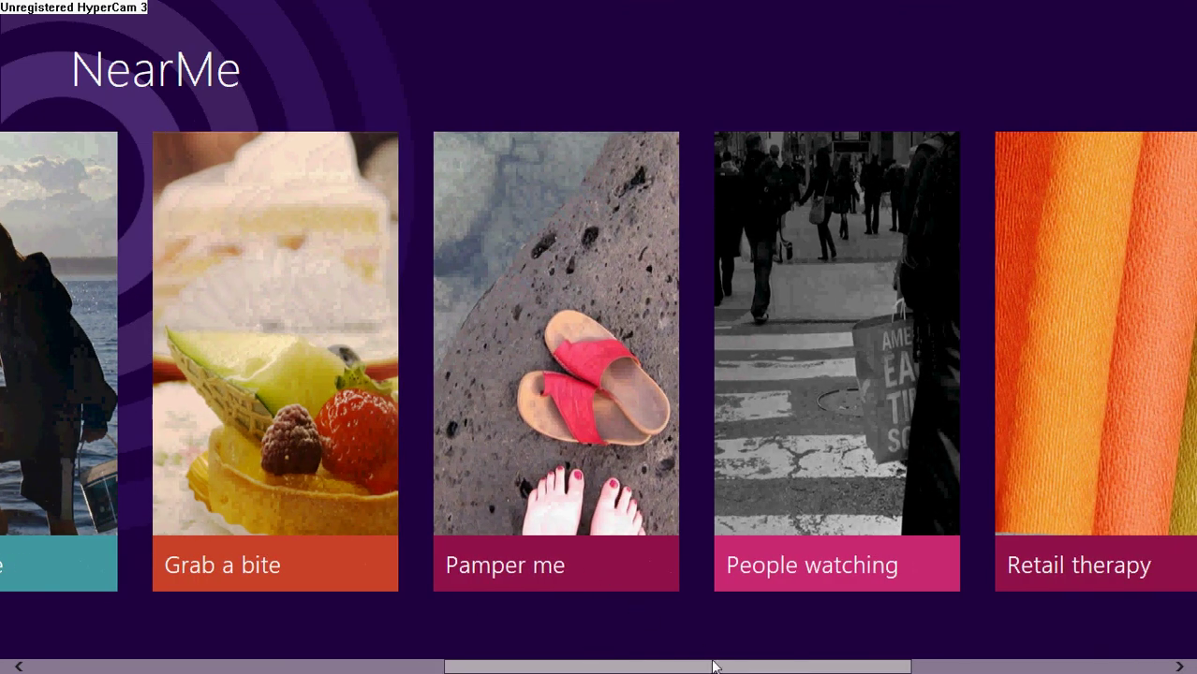
scroll(706, 669, "down", 3)
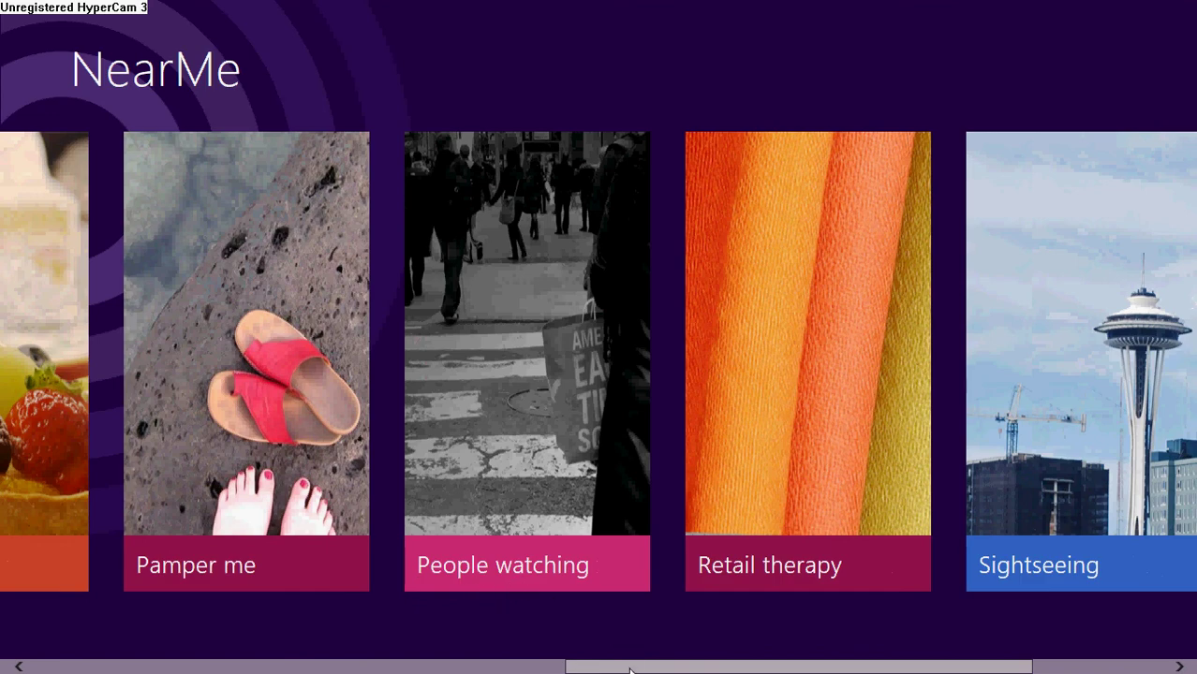
scroll(706, 667, "down", 3)
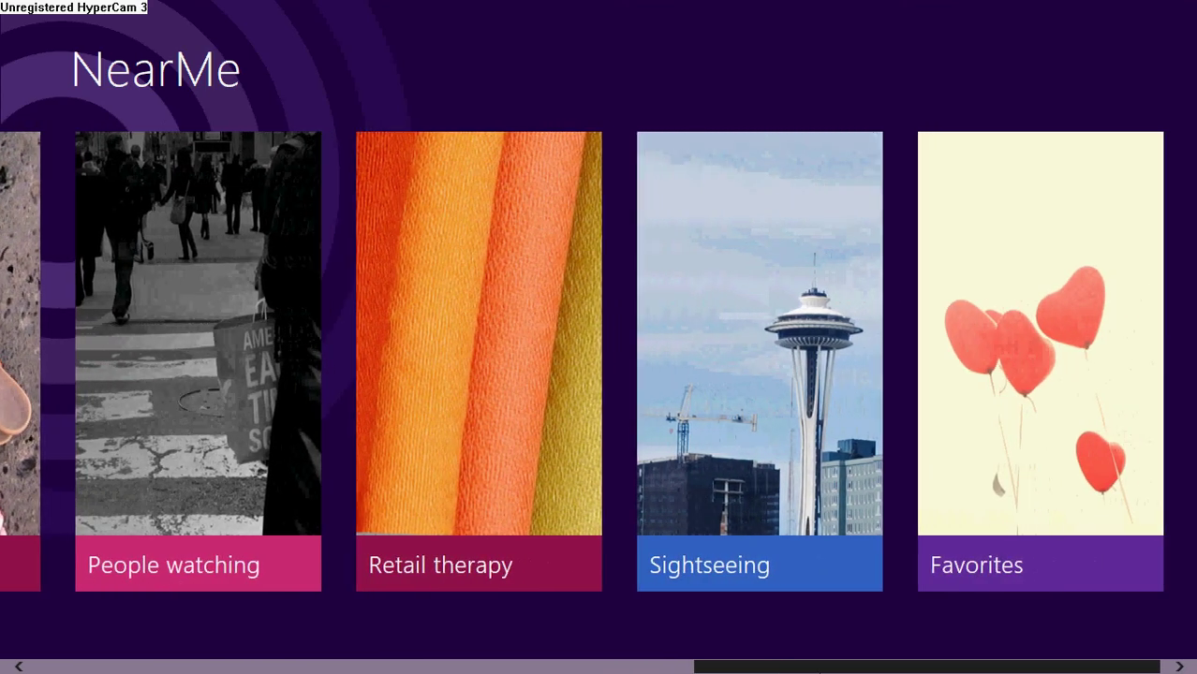
left_click_drag(828, 671, 58, 653)
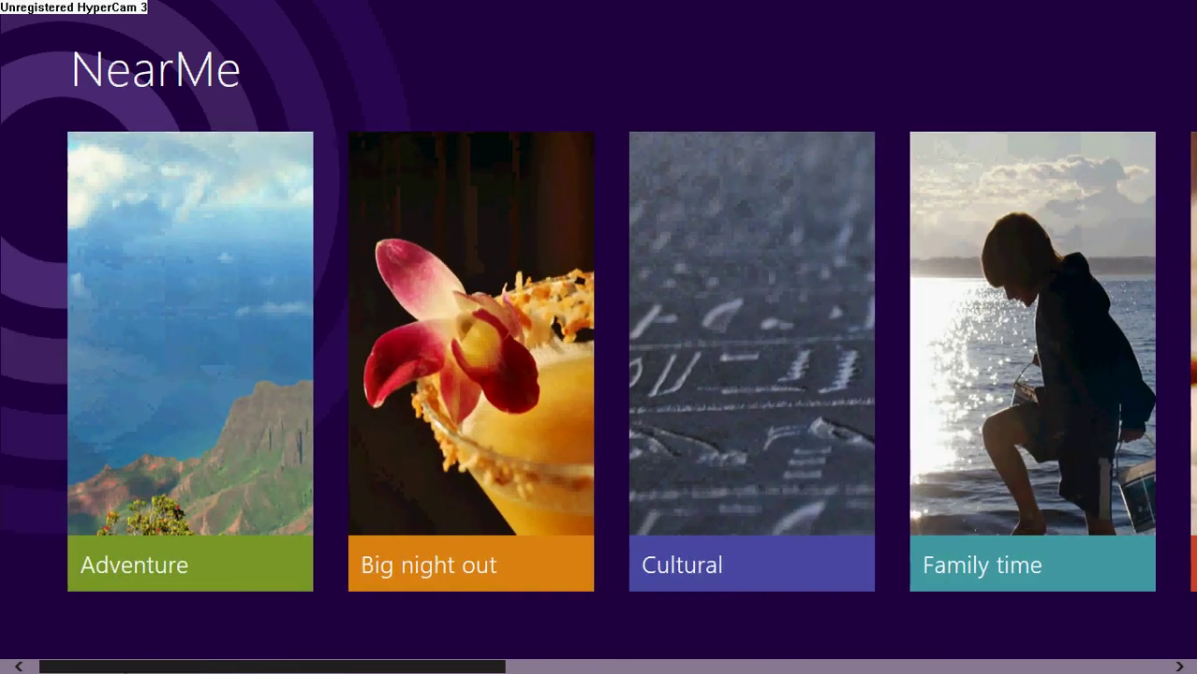
- Show NearMe's Adventure category results on a map
left_click(236, 491)
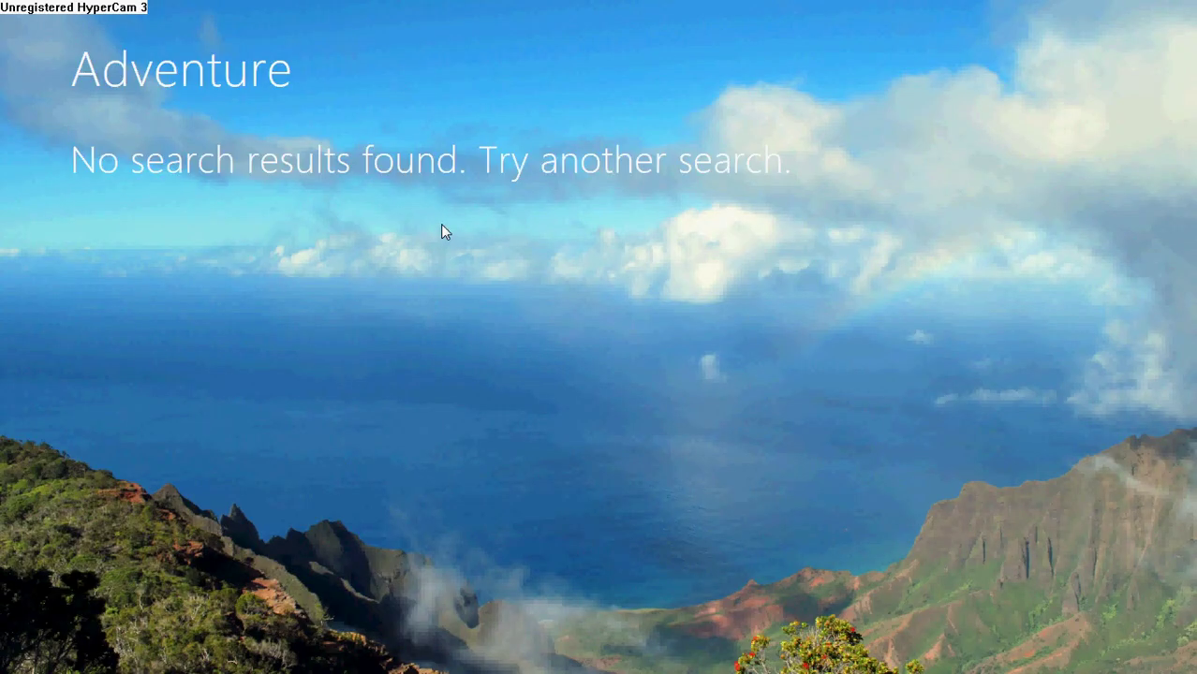
right_click(428, 265)
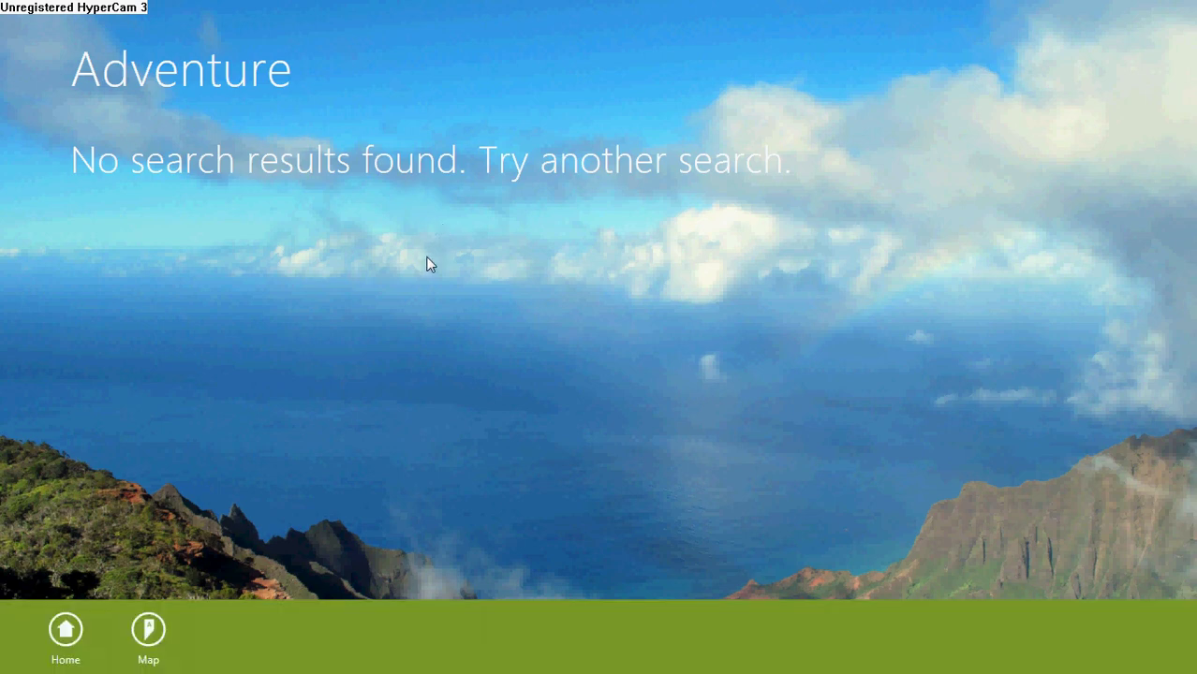
left_click(148, 629)
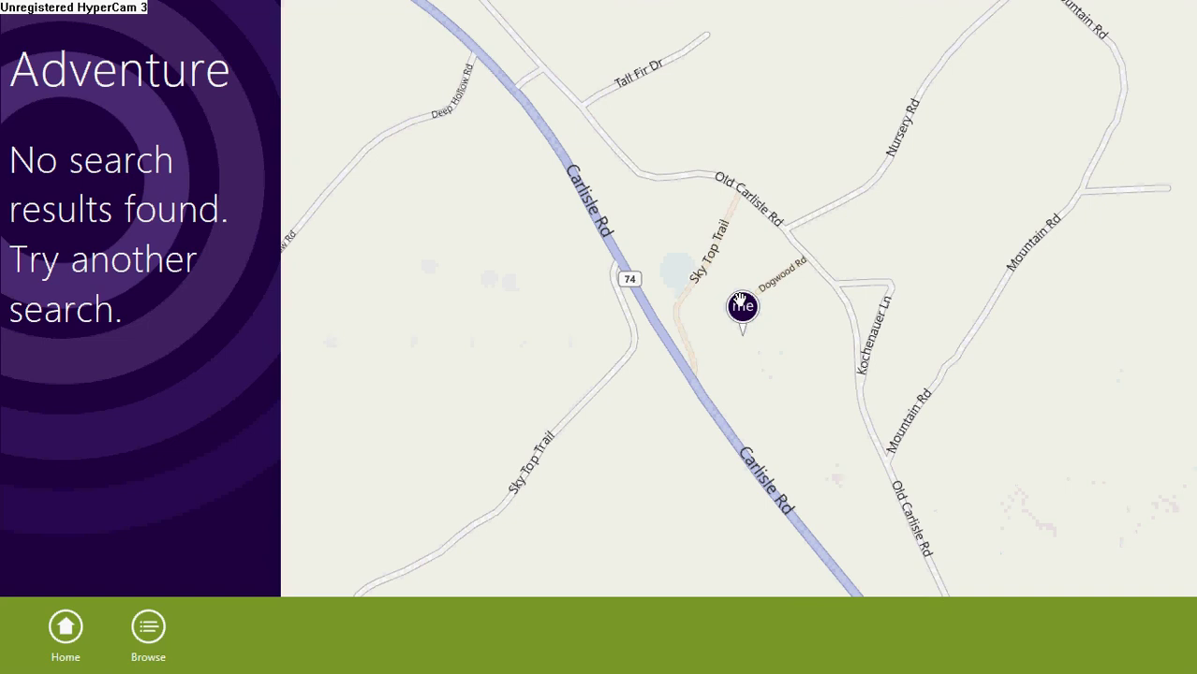
- Select the Woodforest National Bank result and bring up its place commands
scroll(453, 267, "down", 2)
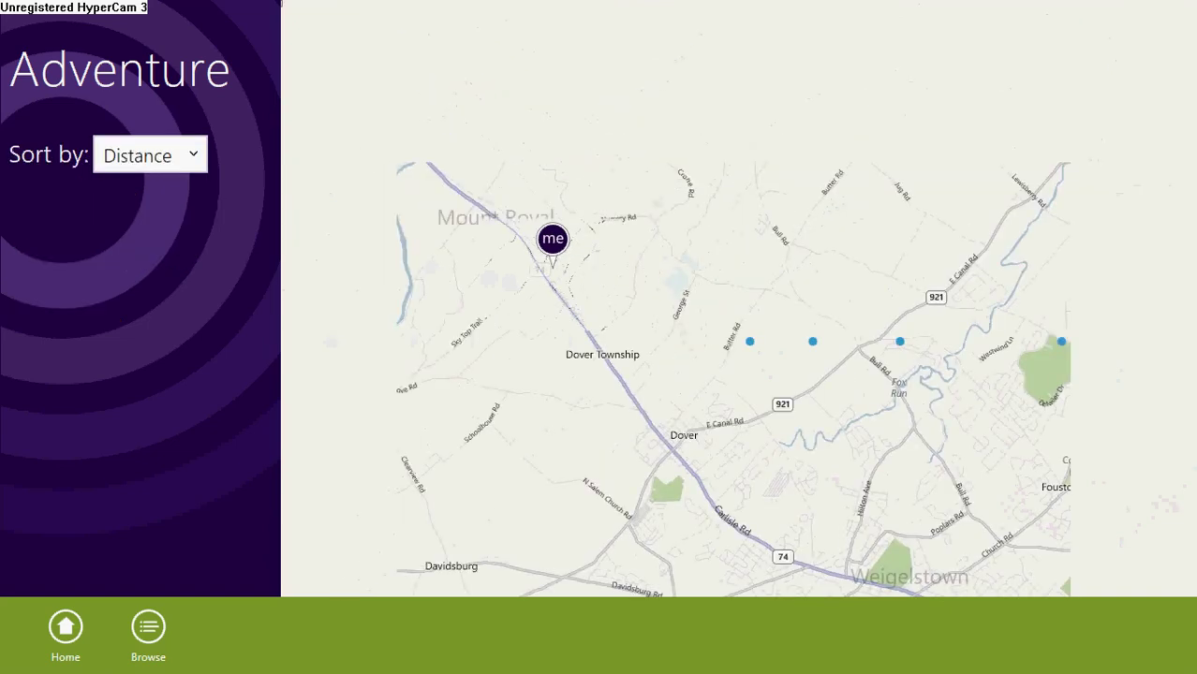
right_click(166, 255)
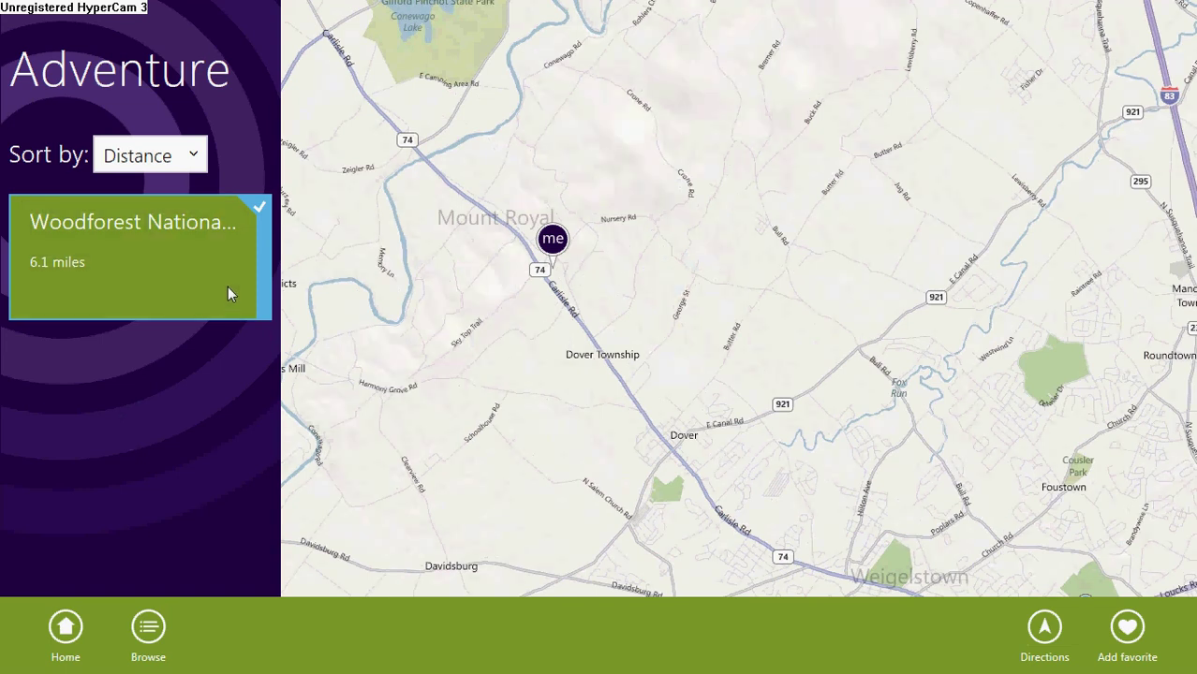
left_click(84, 259)
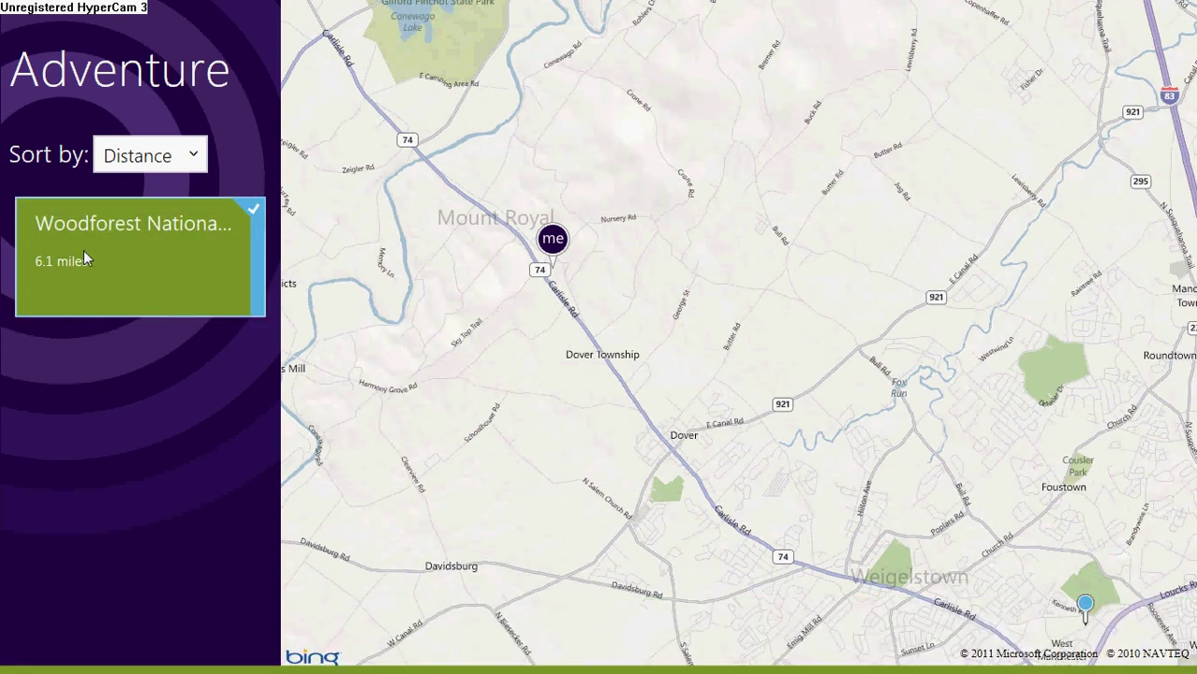
right_click(134, 233)
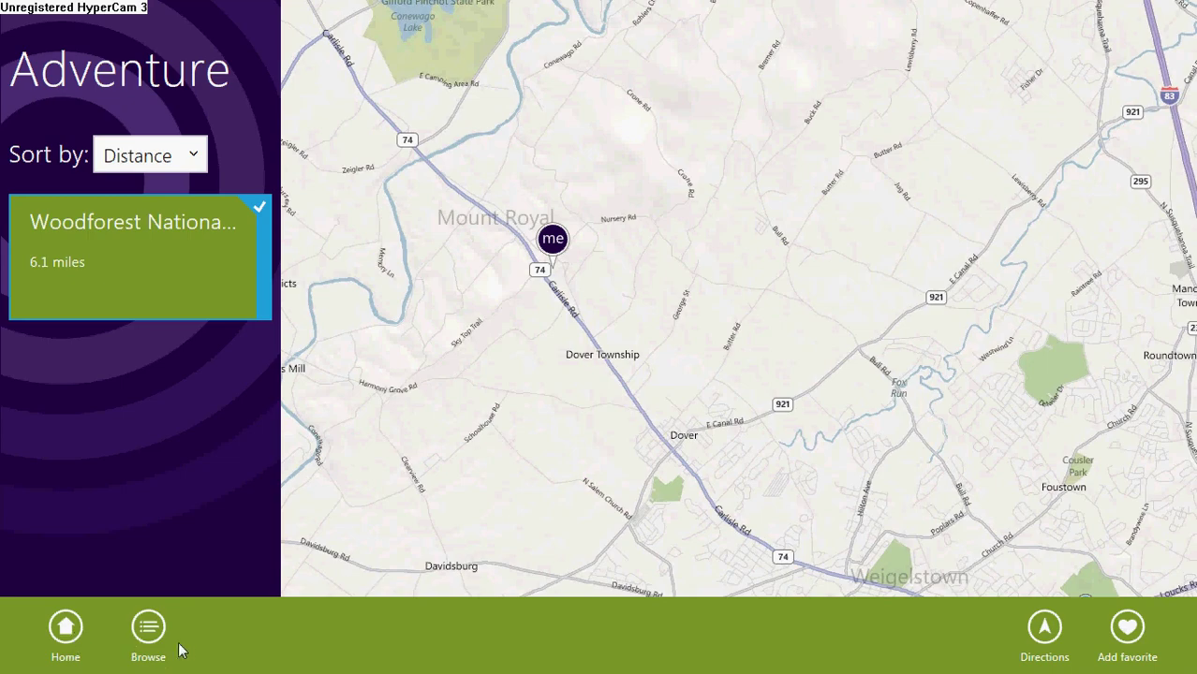
- Get driving directions to Woodforest National Bank, pan the route toward Dover, then return to Start
left_click(1029, 646)
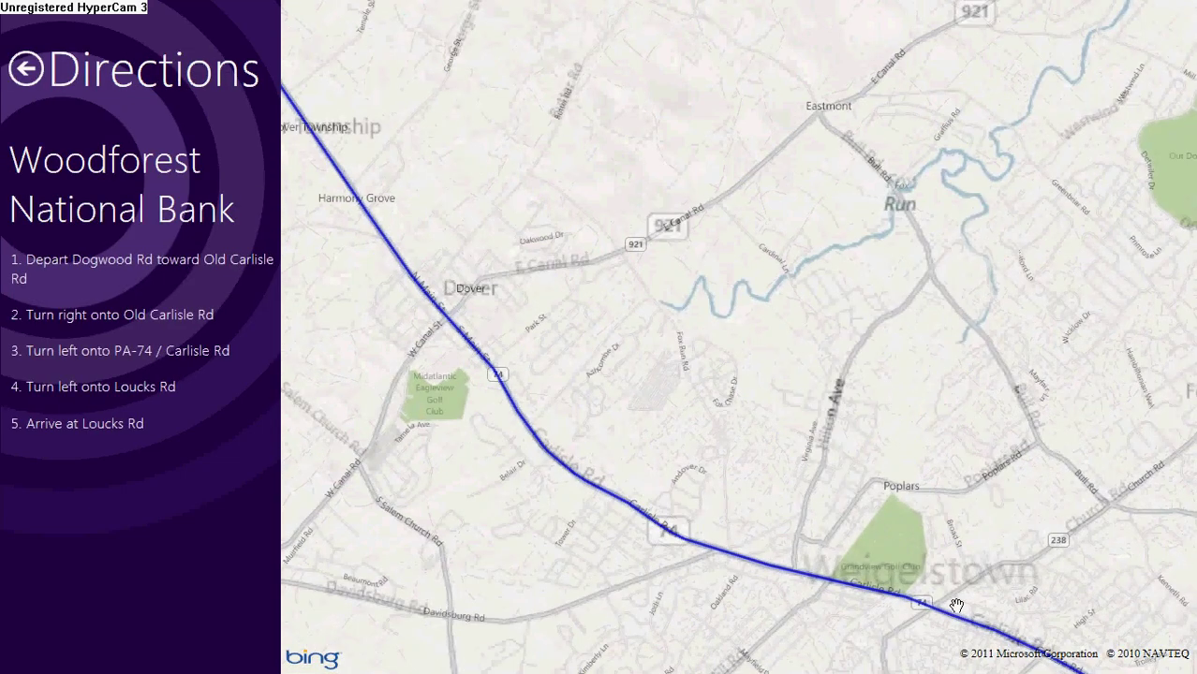
left_click_drag(391, 263, 838, 513)
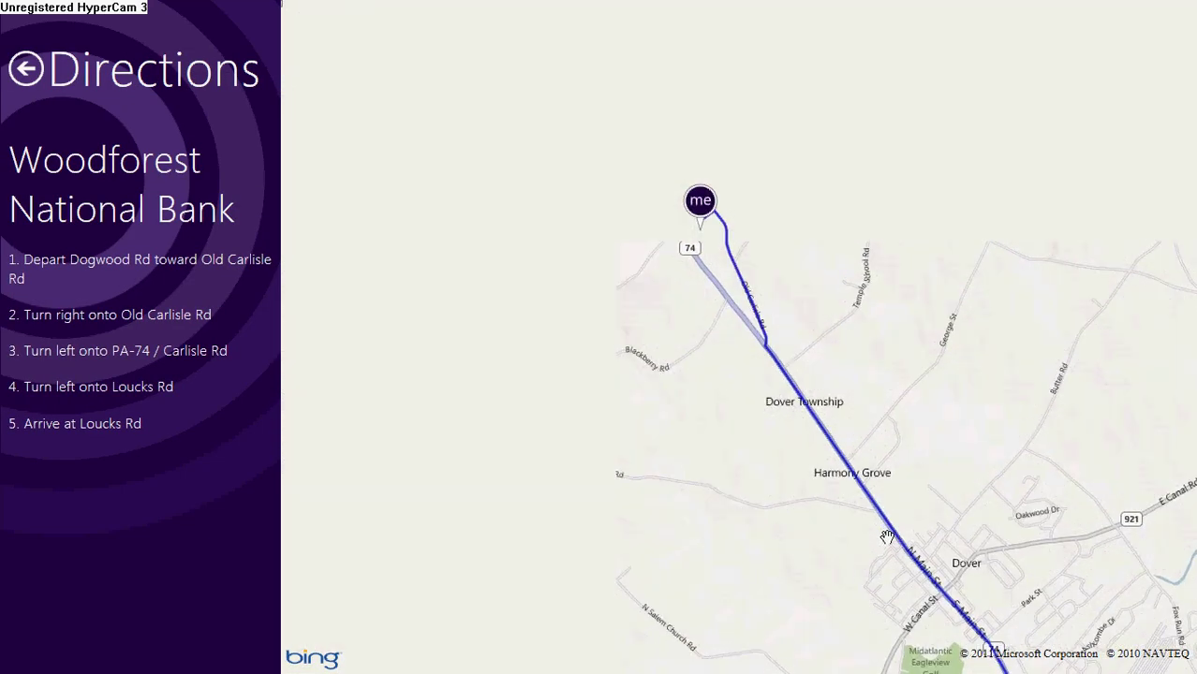
left_click_drag(633, 259, 532, 190)
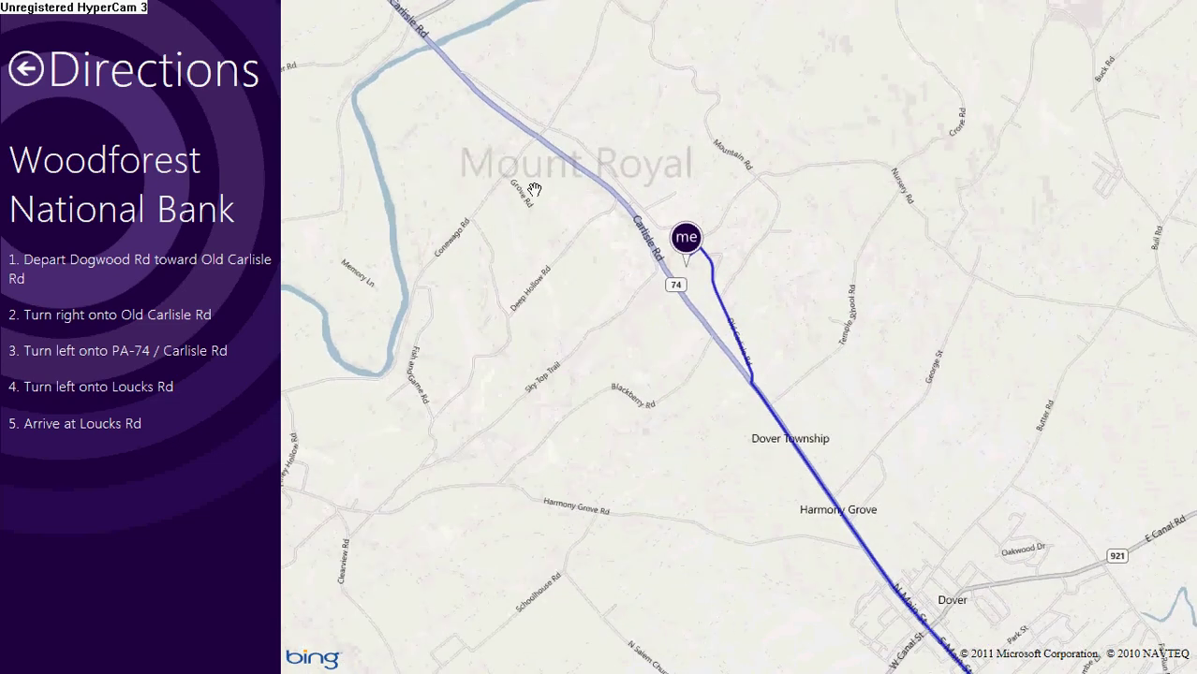
left_click_drag(861, 627, 719, 401)
key("super")
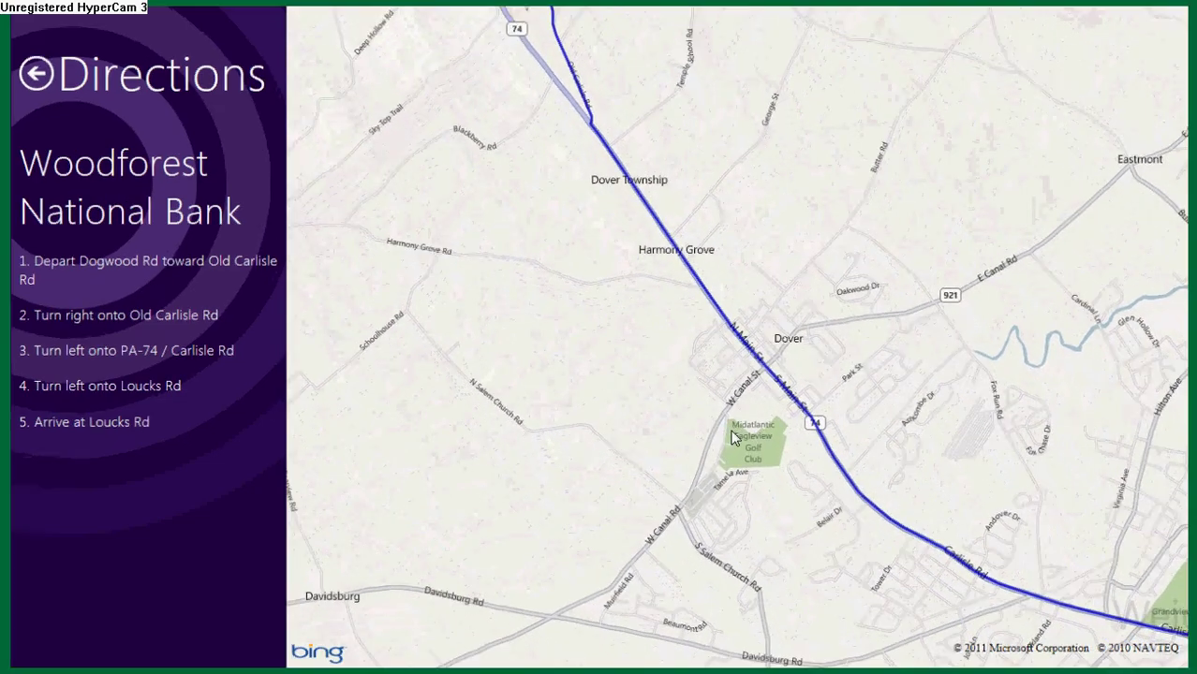
scroll(712, 386, "down", 5)
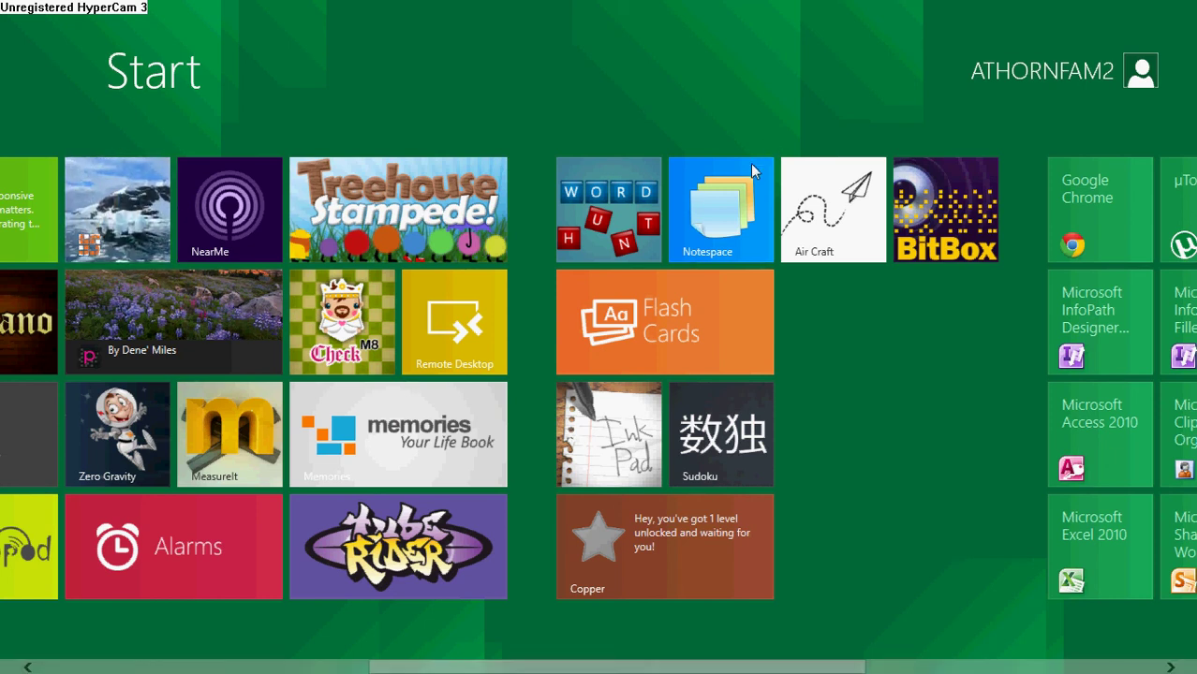
- Launch Remote Desktop and open its sign-in prompt for 192.168.1.5
scroll(527, 257, "down", 1)
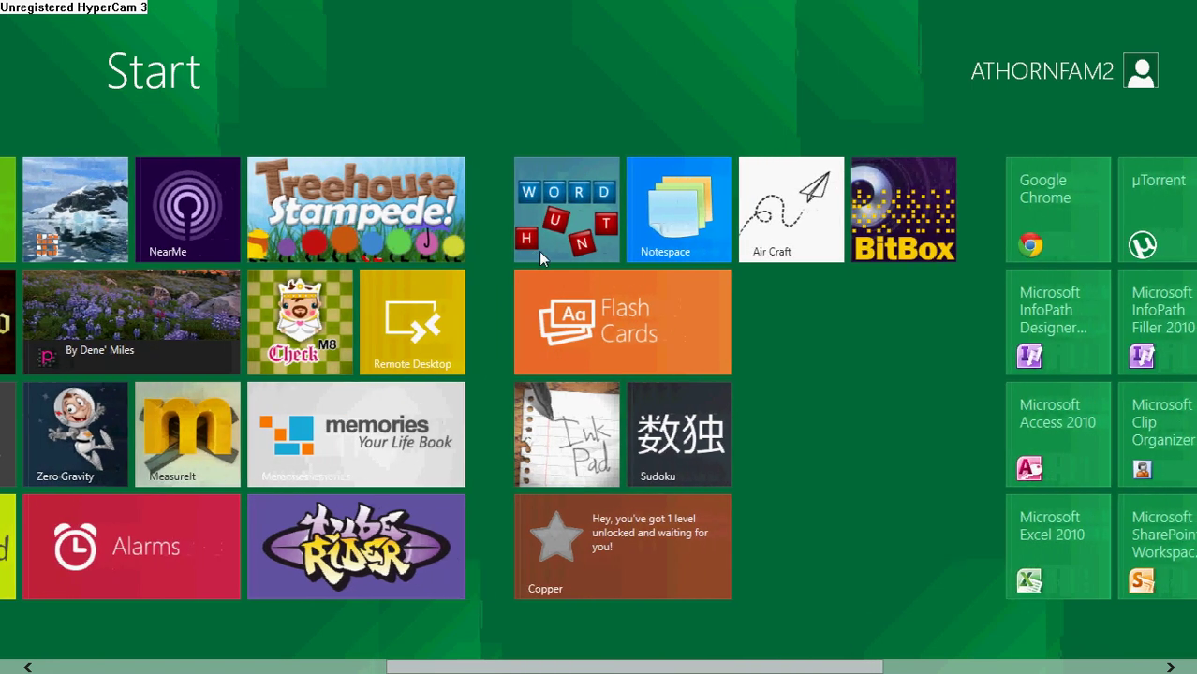
left_click(428, 346)
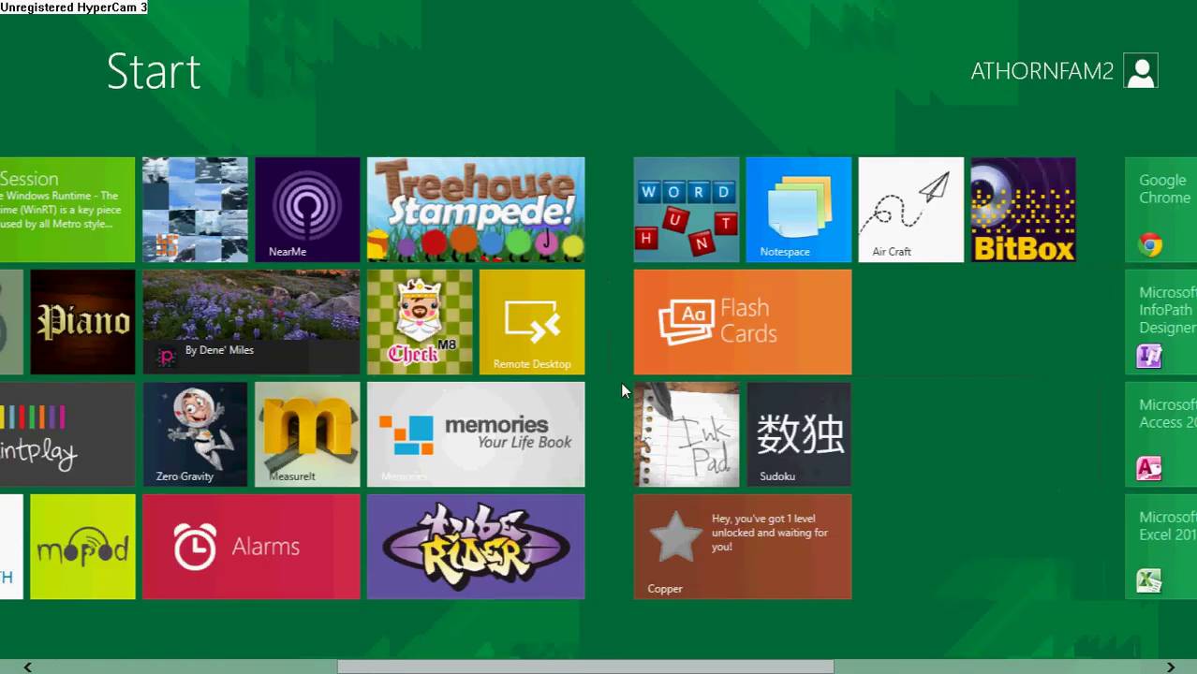
scroll(356, 370, "up", 2)
left_click(195, 322)
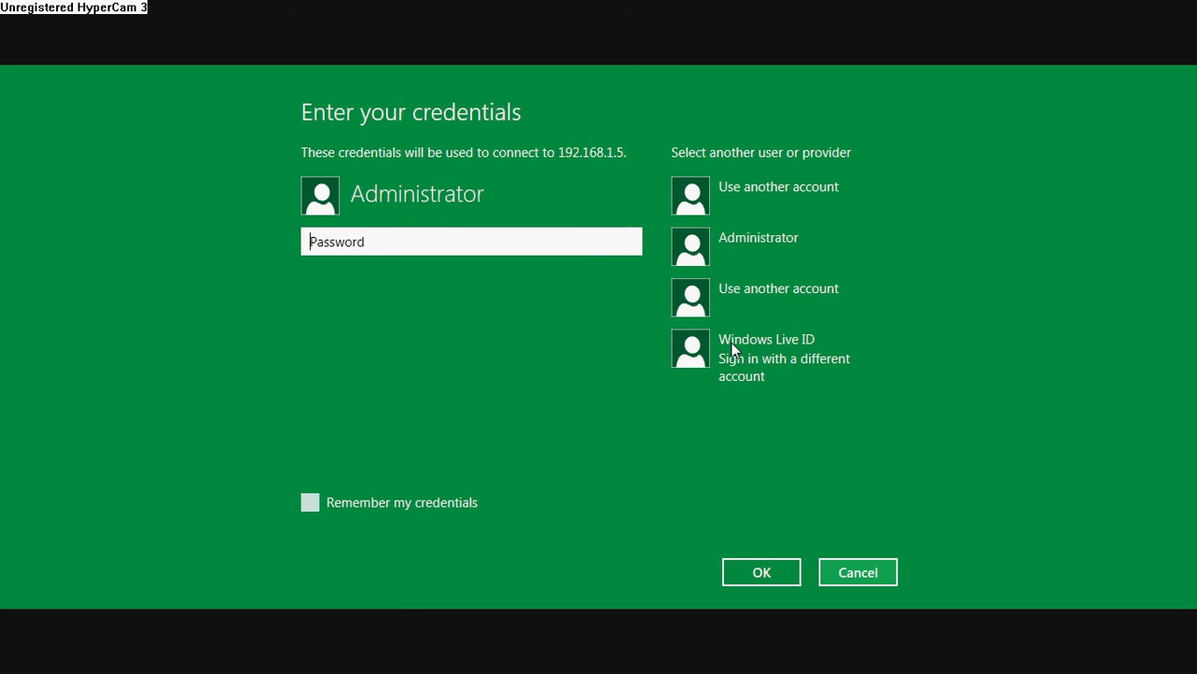
- Enter the Administrator password and connect to 192.168.1.5
type("******")
key("Return")
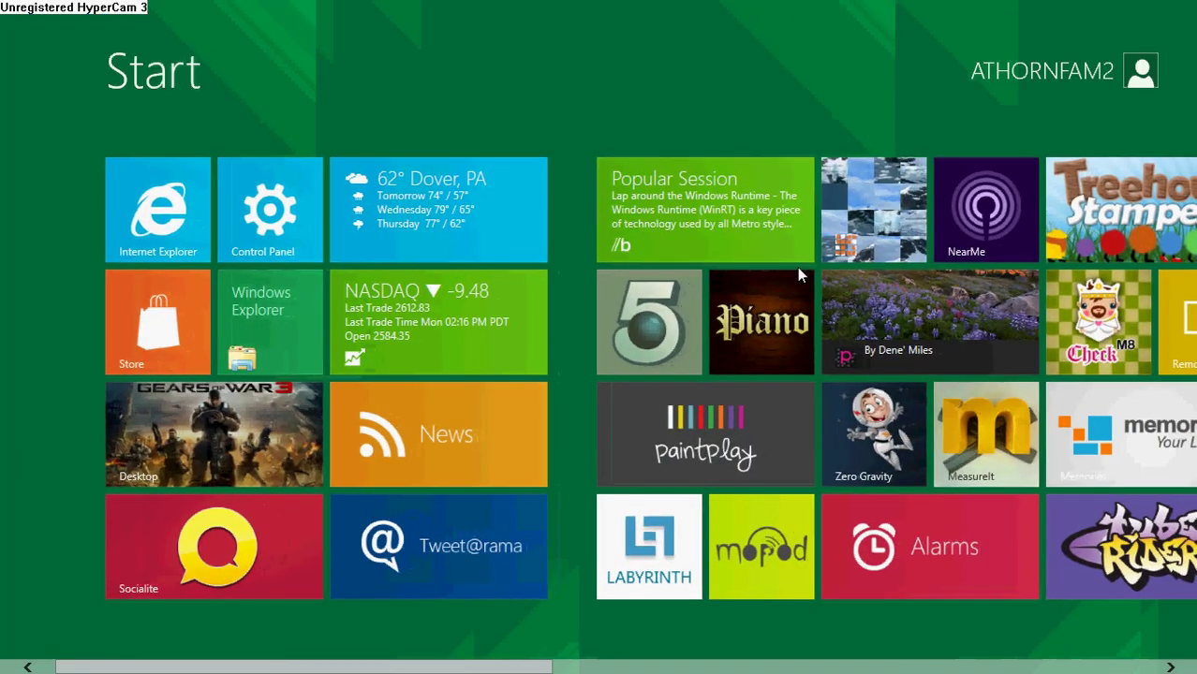
scroll(761, 379, "down", 6)
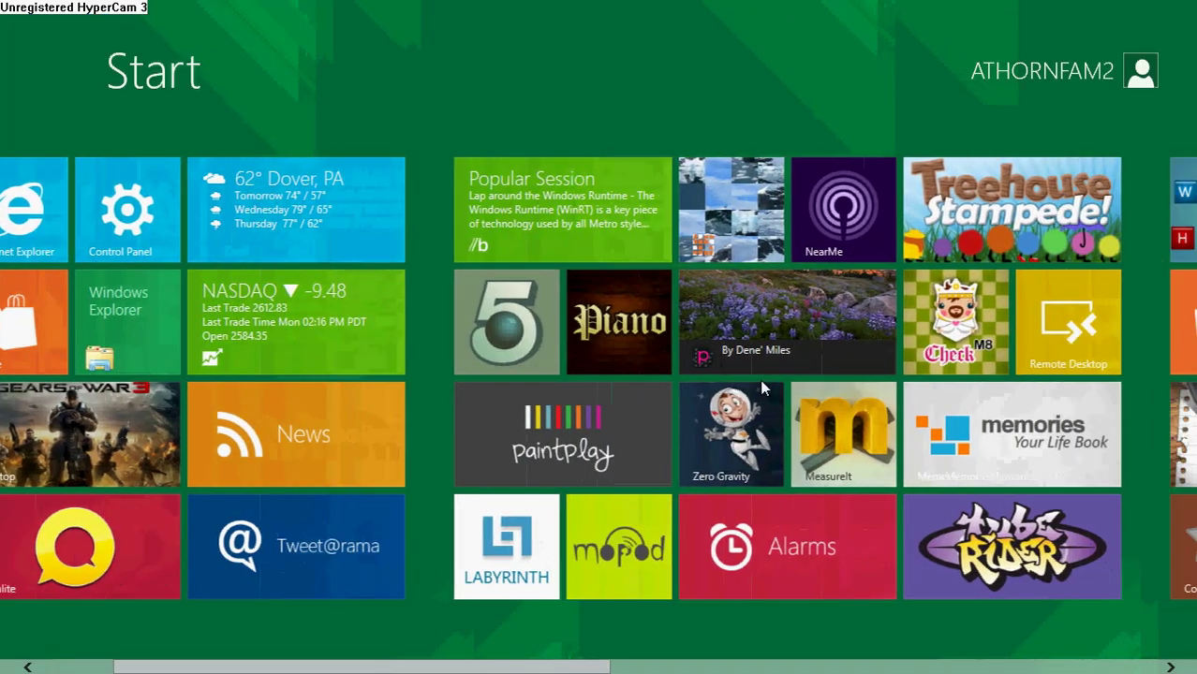
scroll(512, 356, "down", 2)
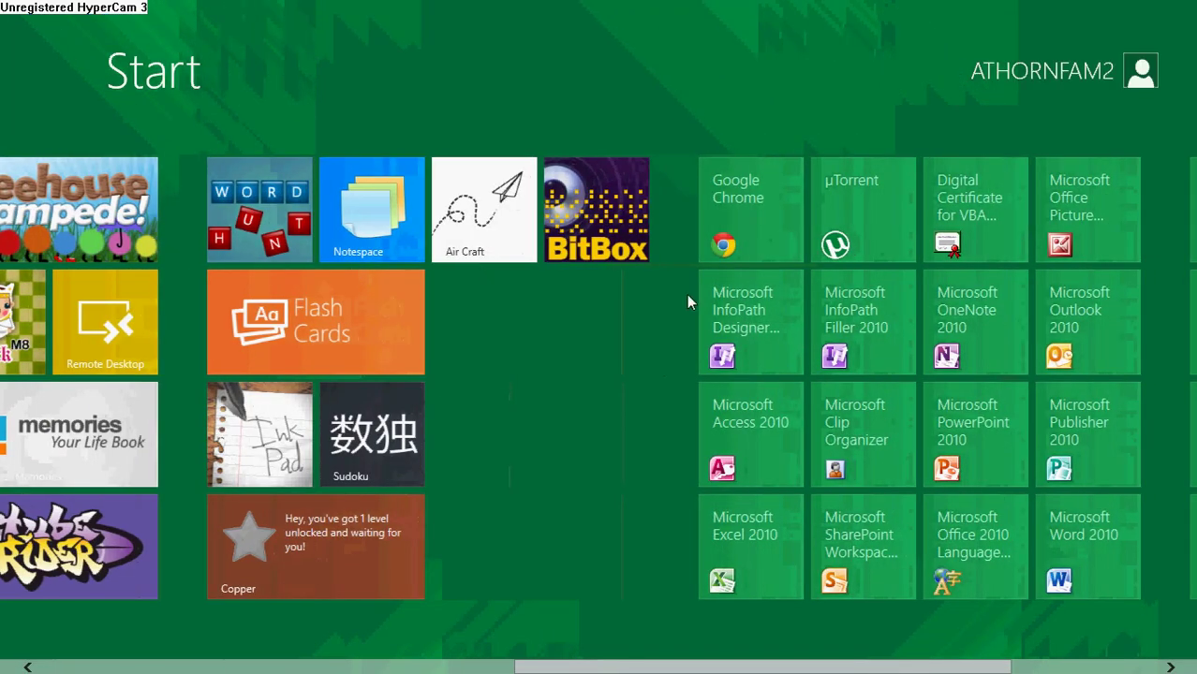
scroll(362, 338, "up", 10)
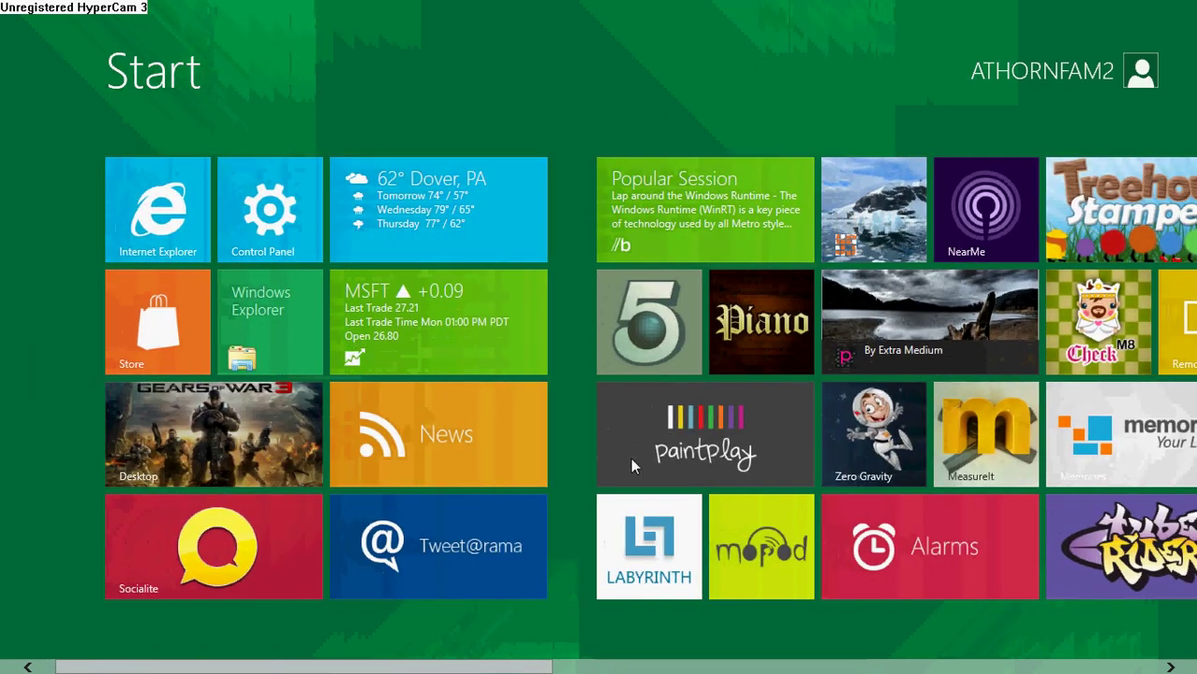
scroll(672, 451, "down", 8)
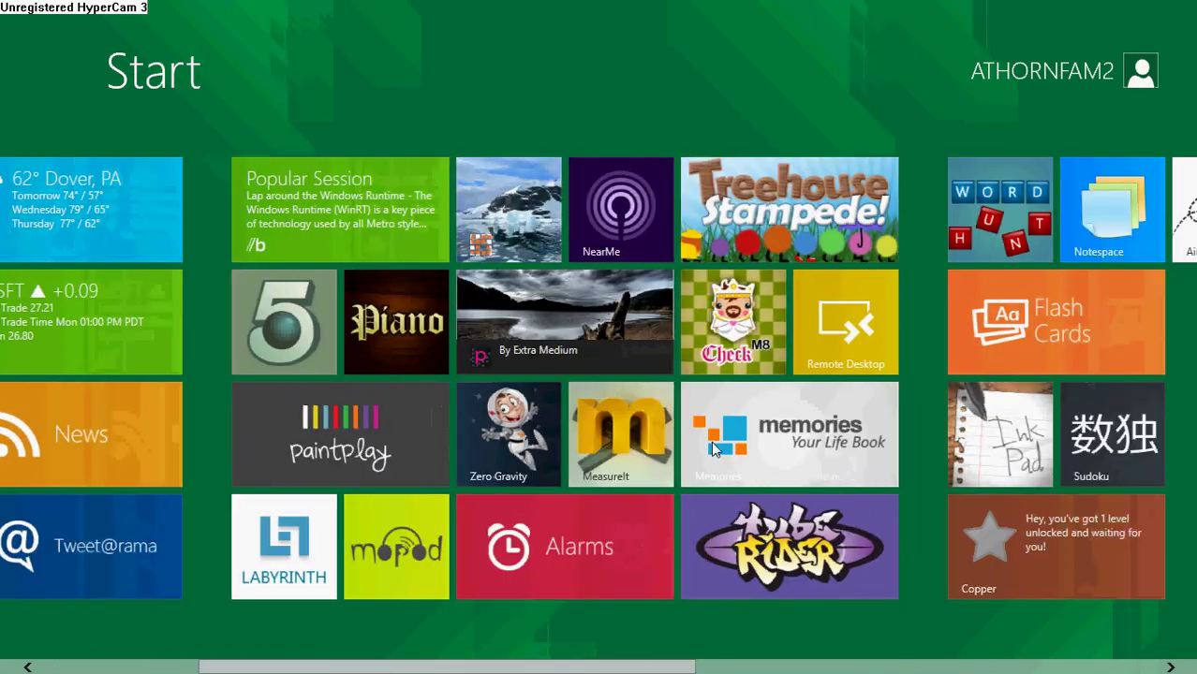
scroll(646, 418, "down", 4)
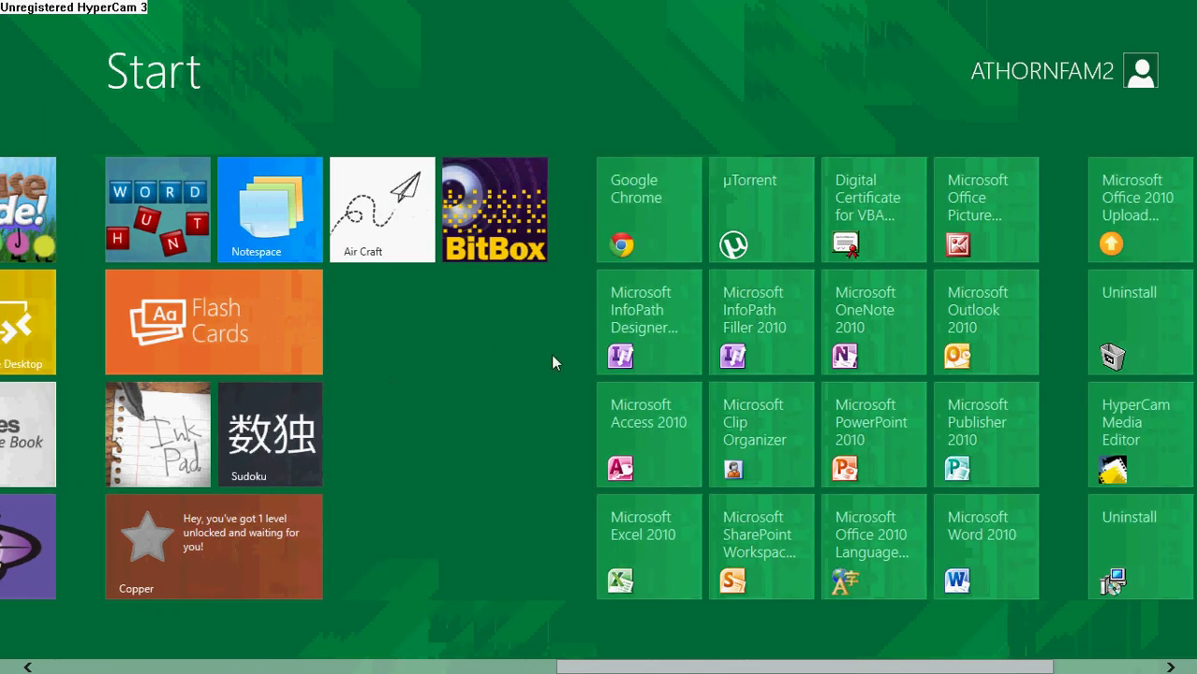
scroll(553, 362, "down", 2)
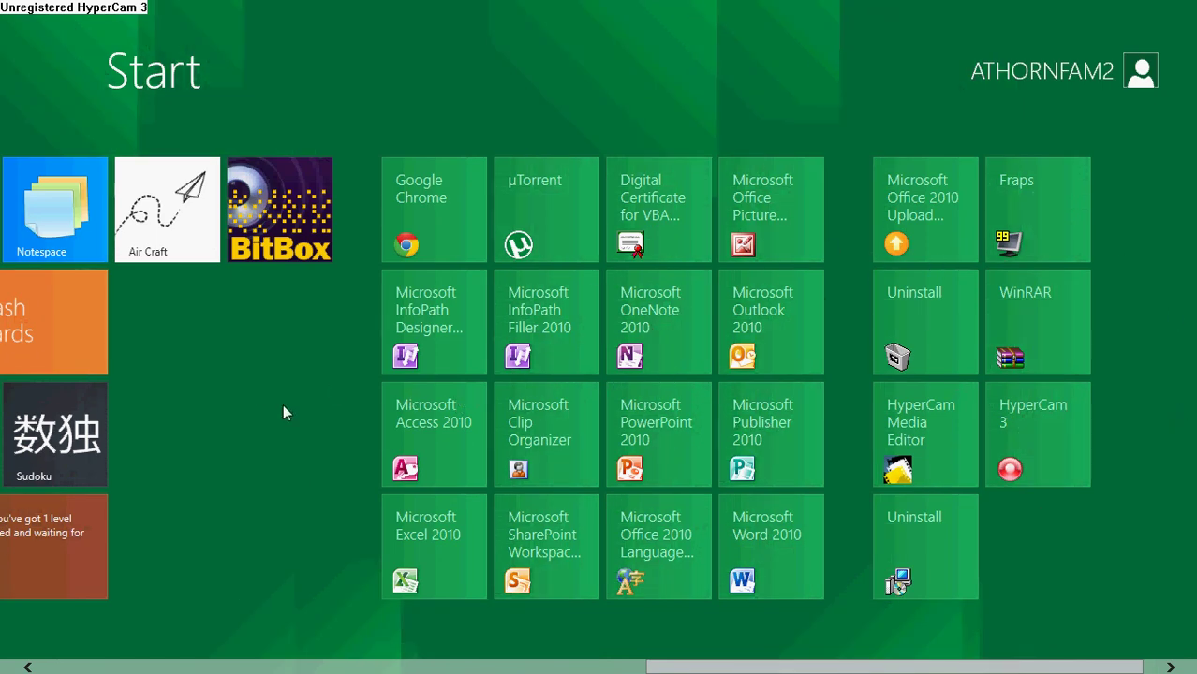
scroll(330, 403, "up", 6)
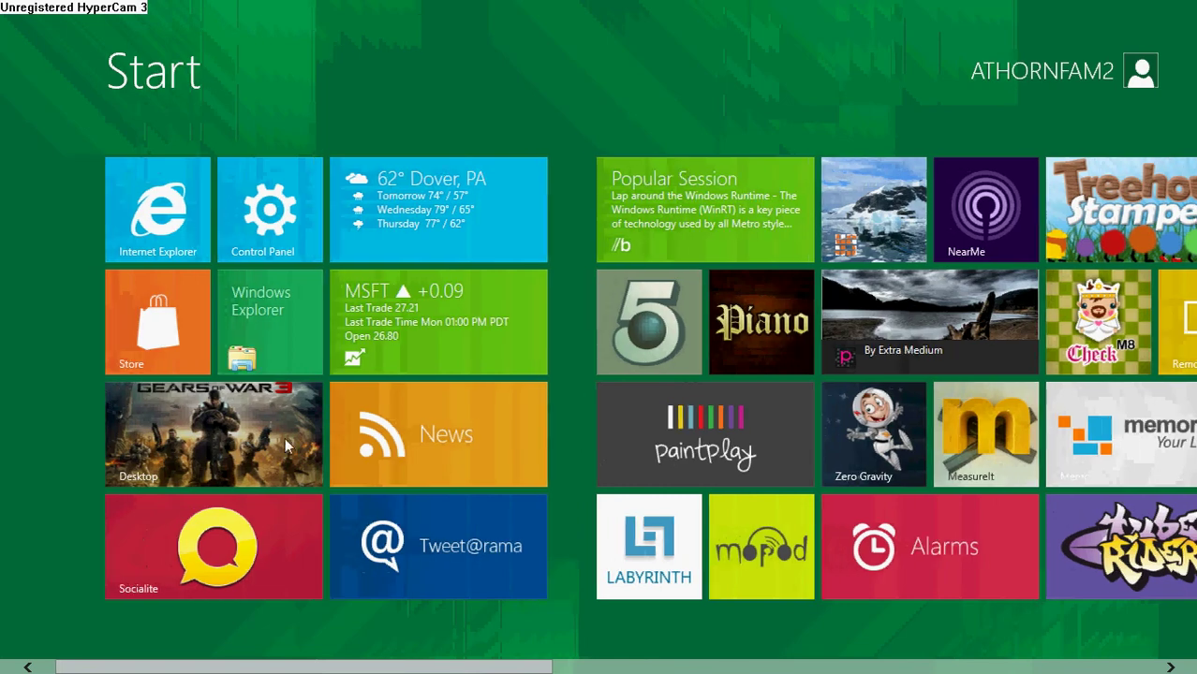
- Open the classic desktop, show the charms, visit Start, then return to the Gears of War 3 desktop
left_click(287, 437)
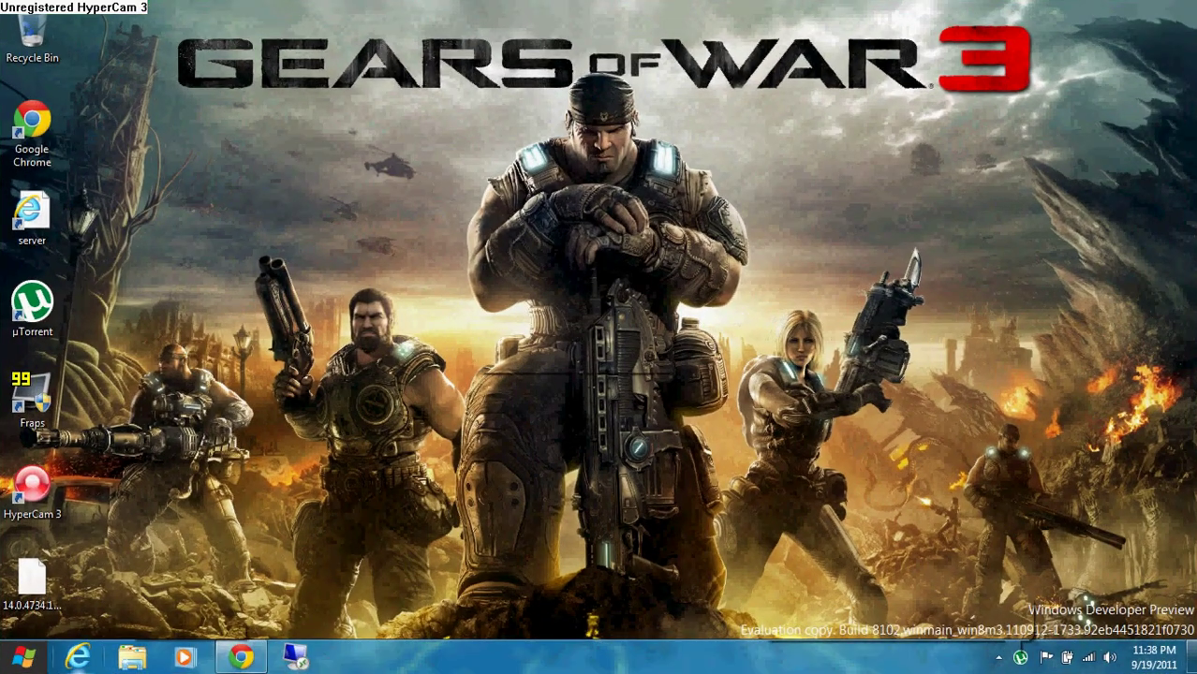
key("super+c")
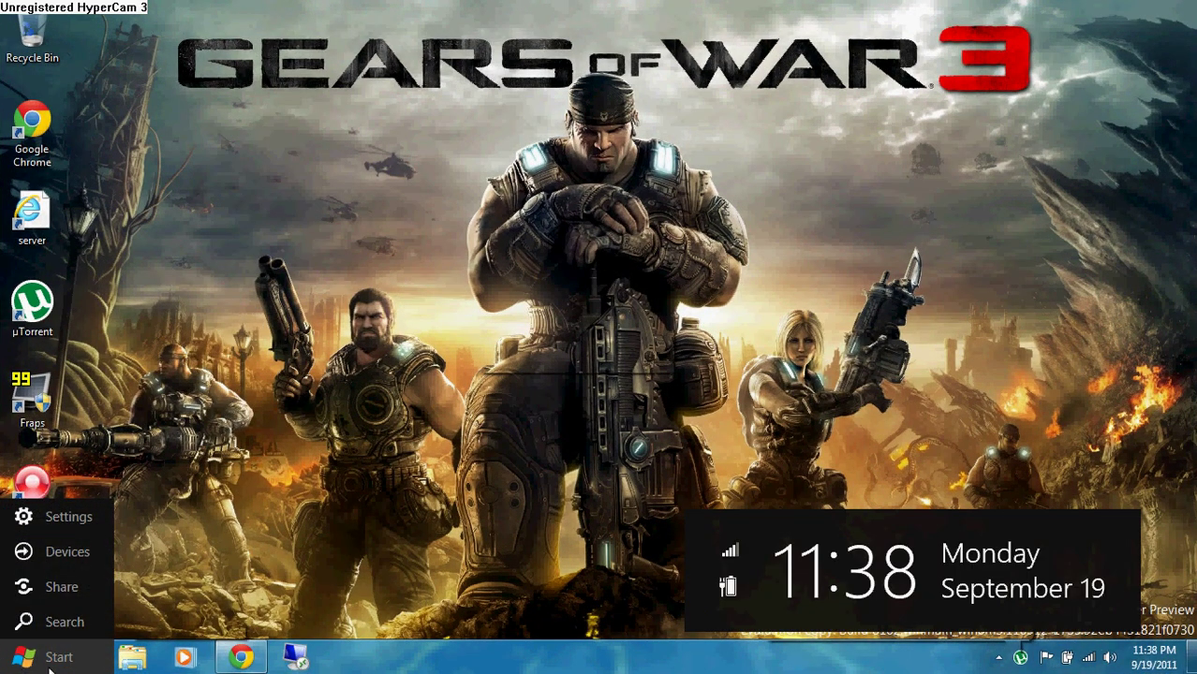
left_click(39, 659)
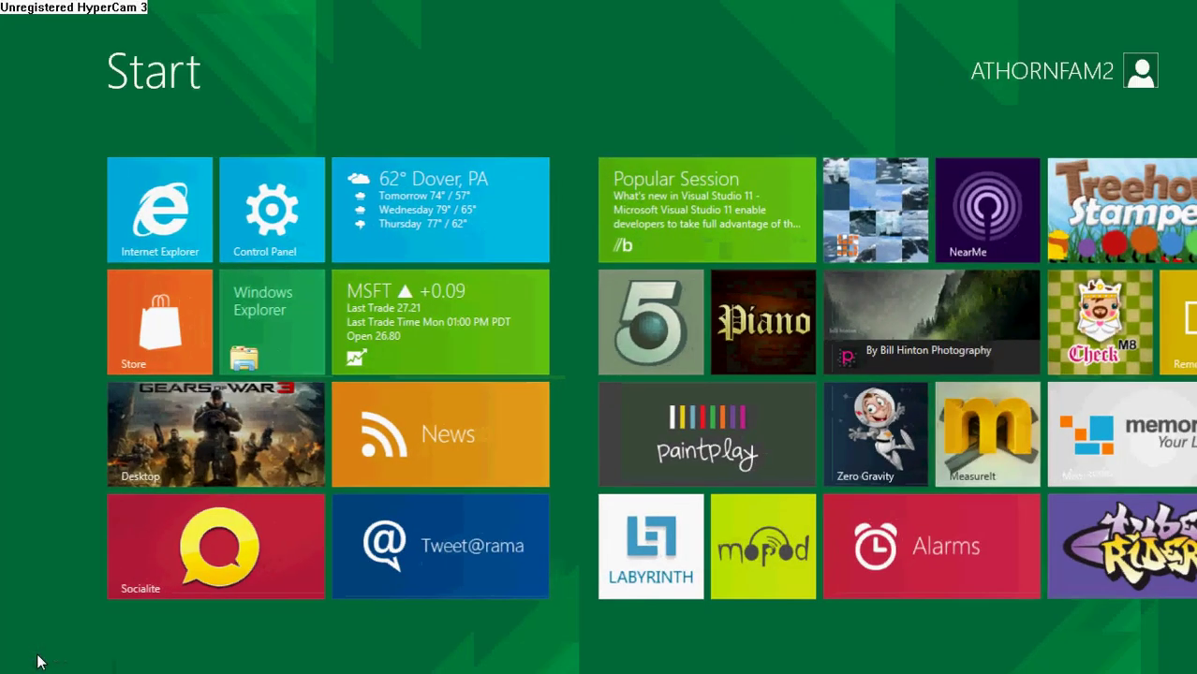
left_click(39, 662)
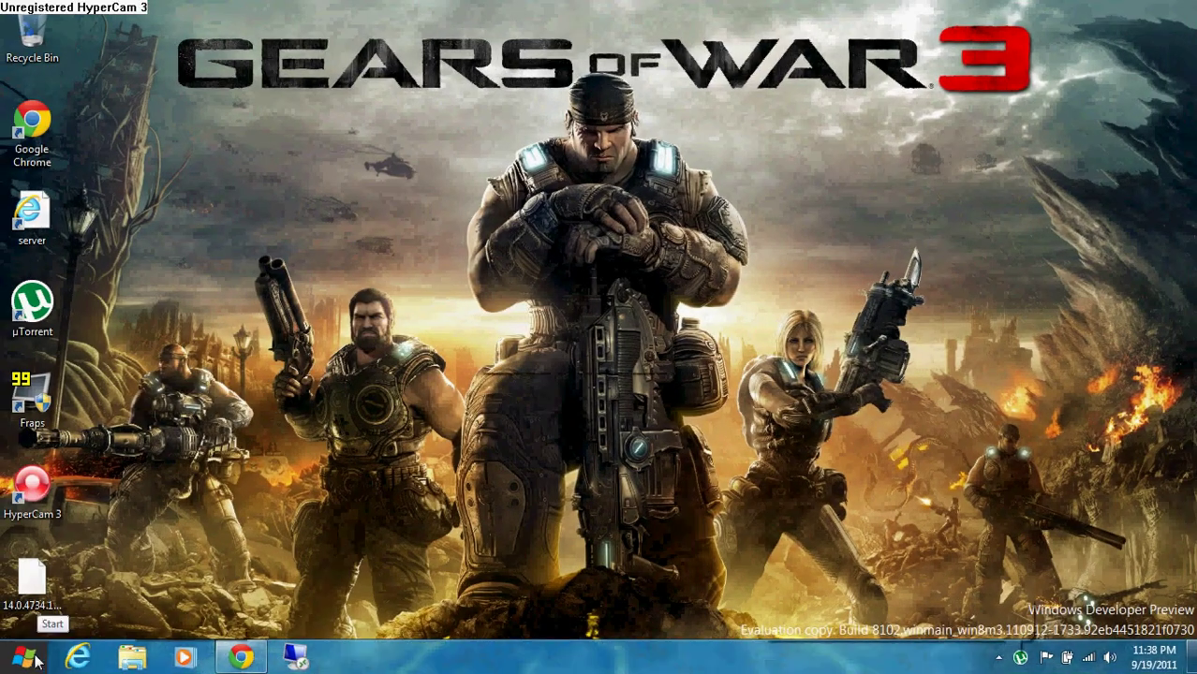
mouse_move(27, 660)
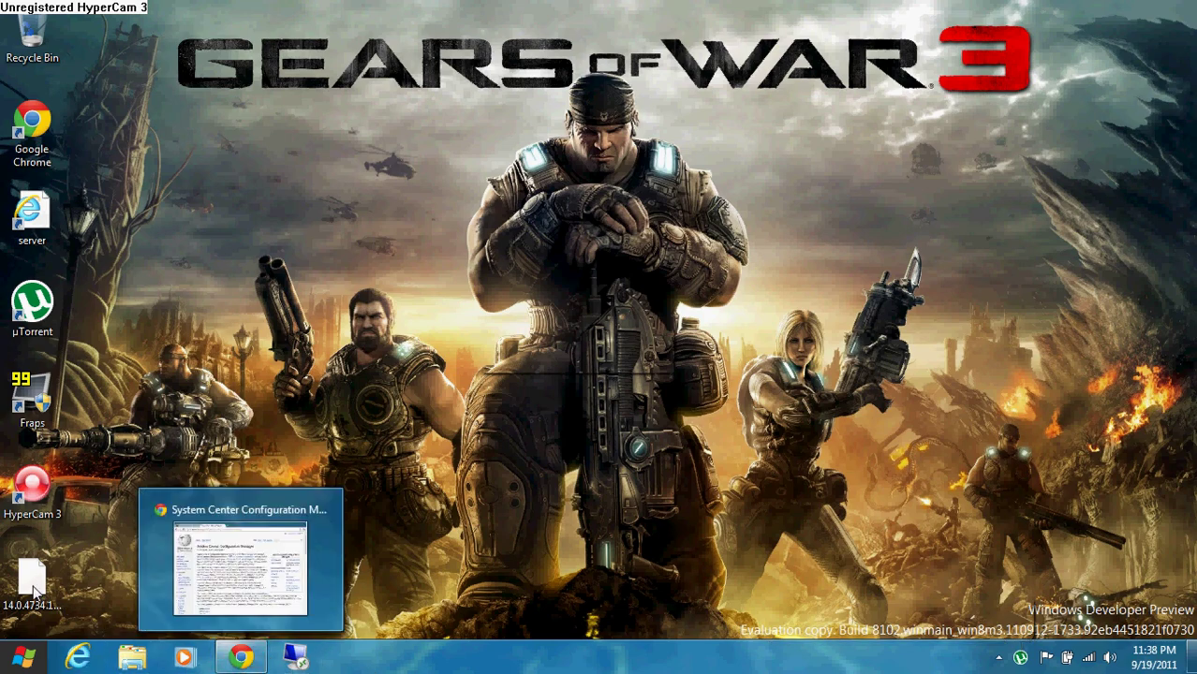
left_click_drag(31, 580, 408, 657)
right_click(348, 656)
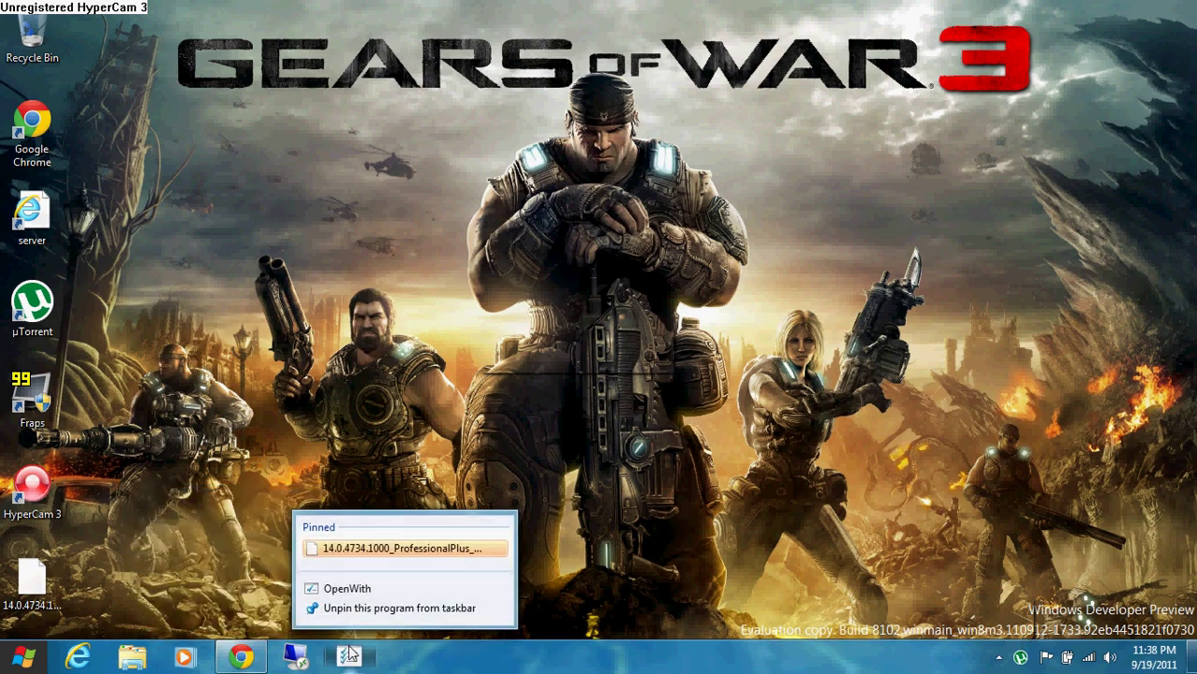
left_click(360, 609)
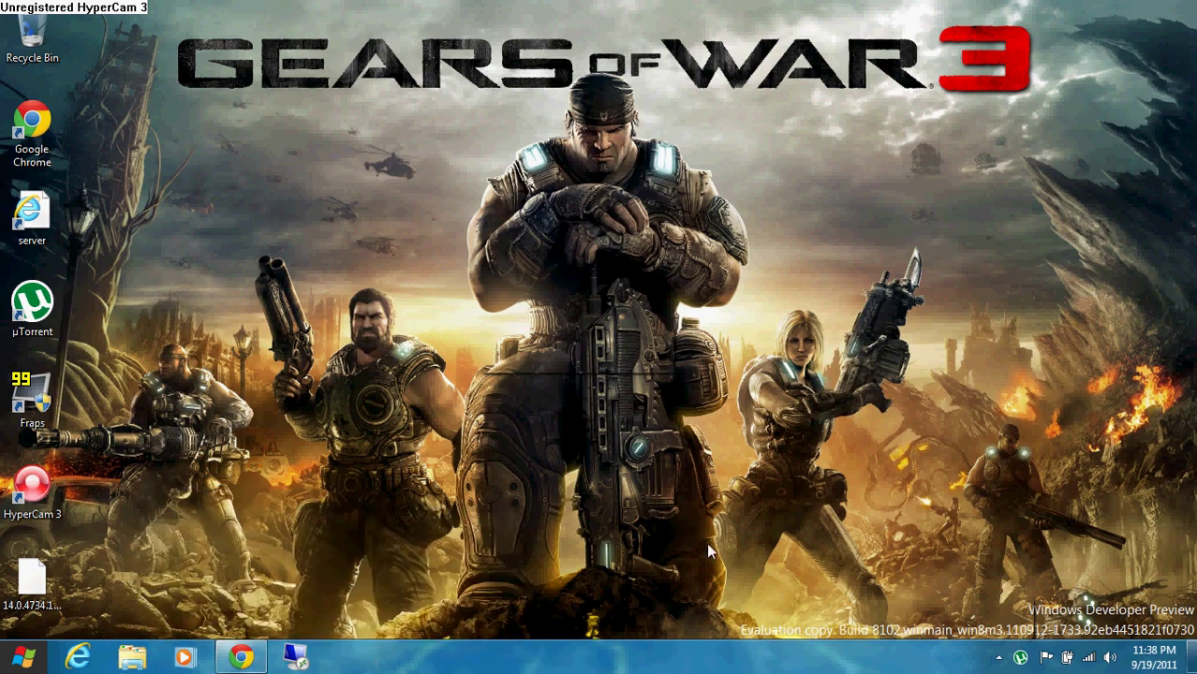
left_click(999, 658)
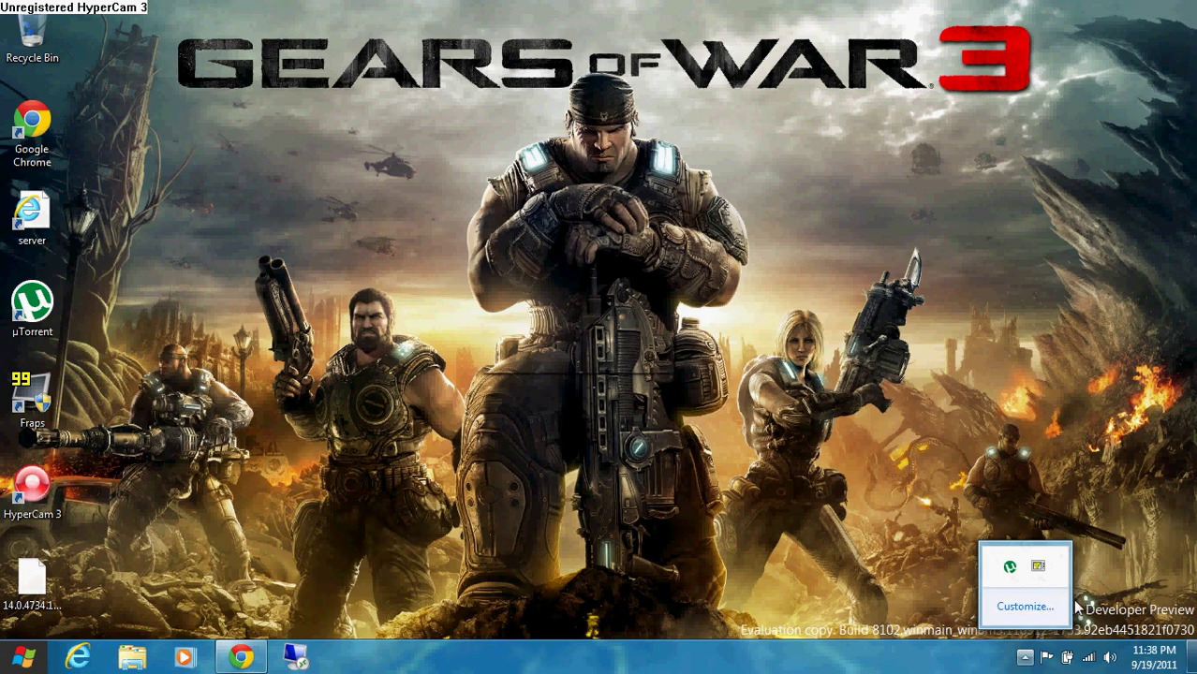
left_click(1024, 658)
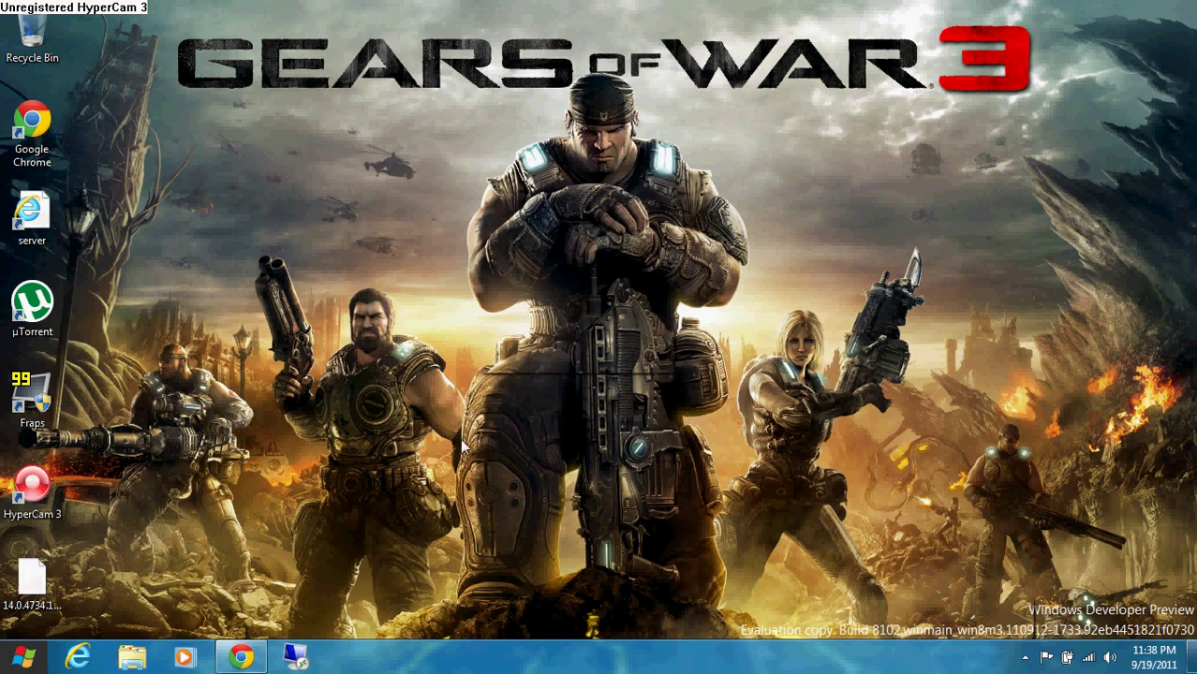
left_click_drag(223, 90, 1060, 115)
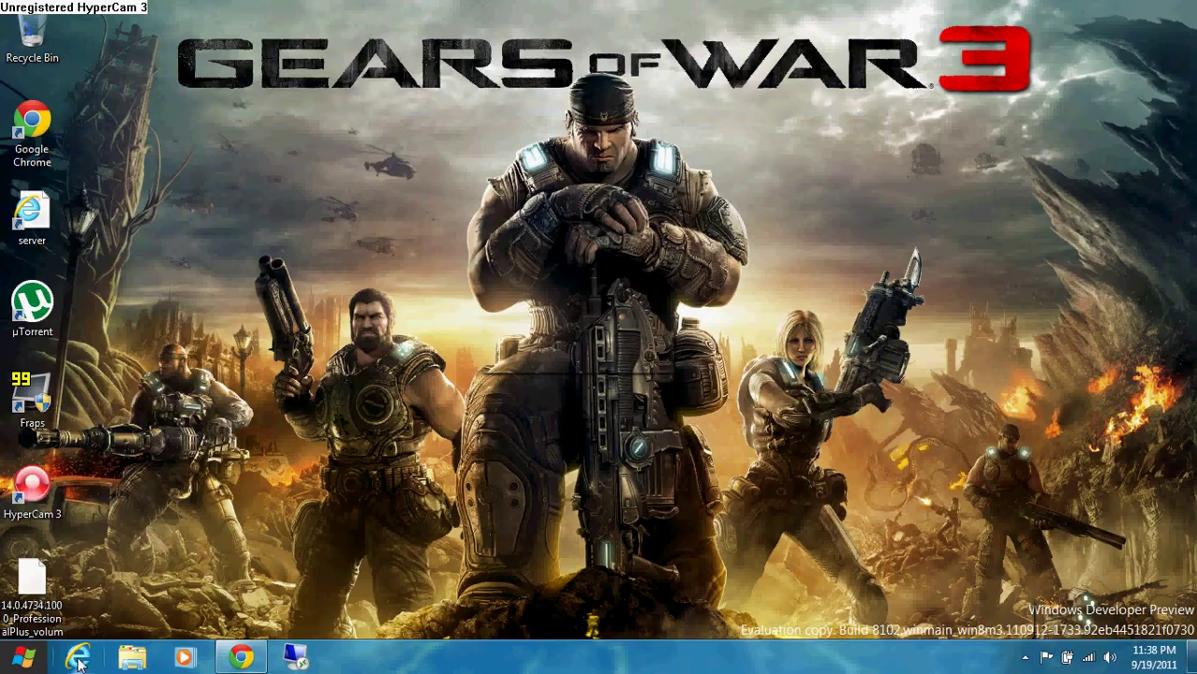
left_click(23, 661)
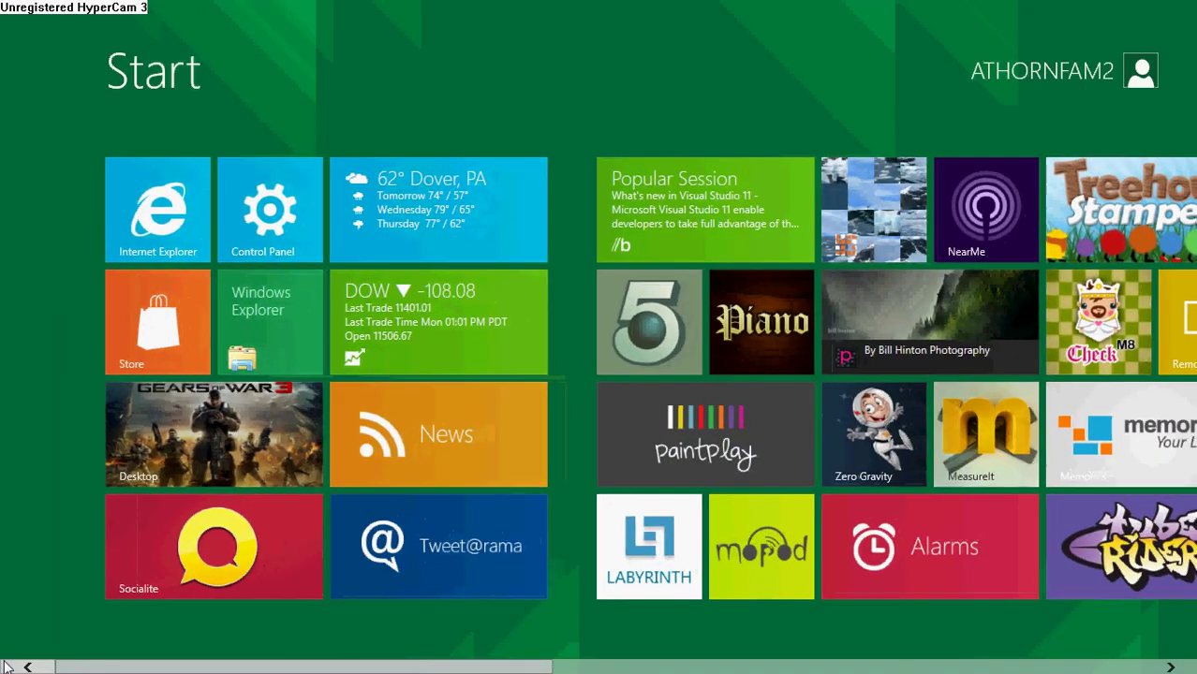
left_click(19, 656)
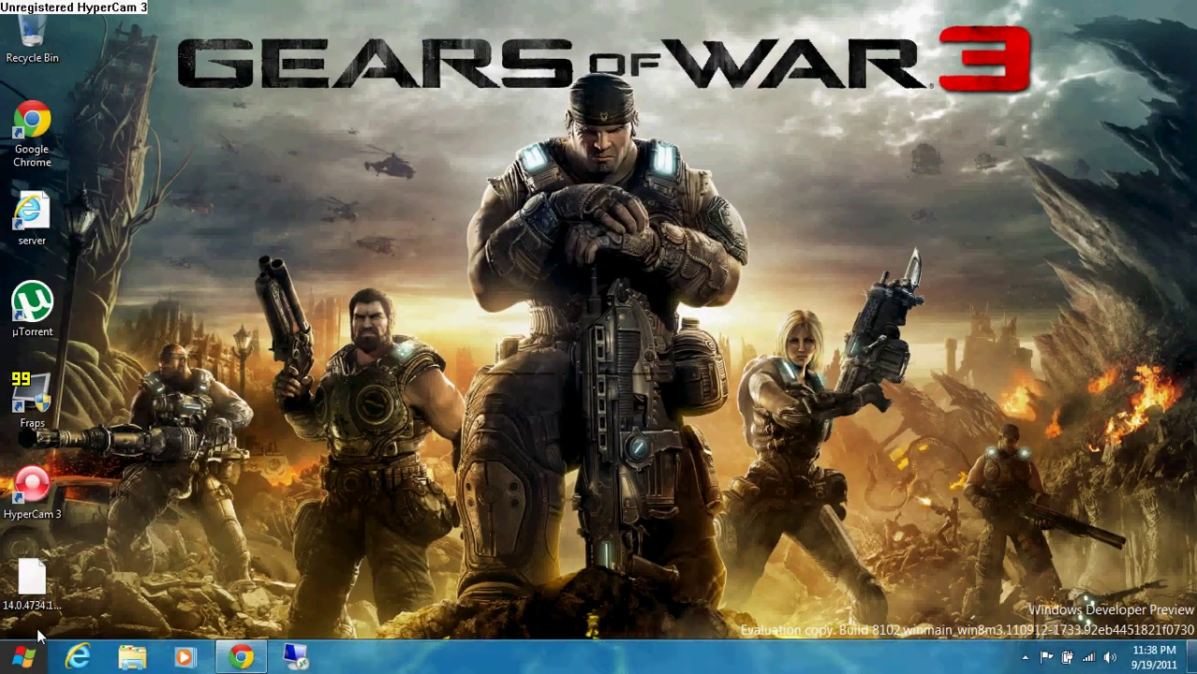